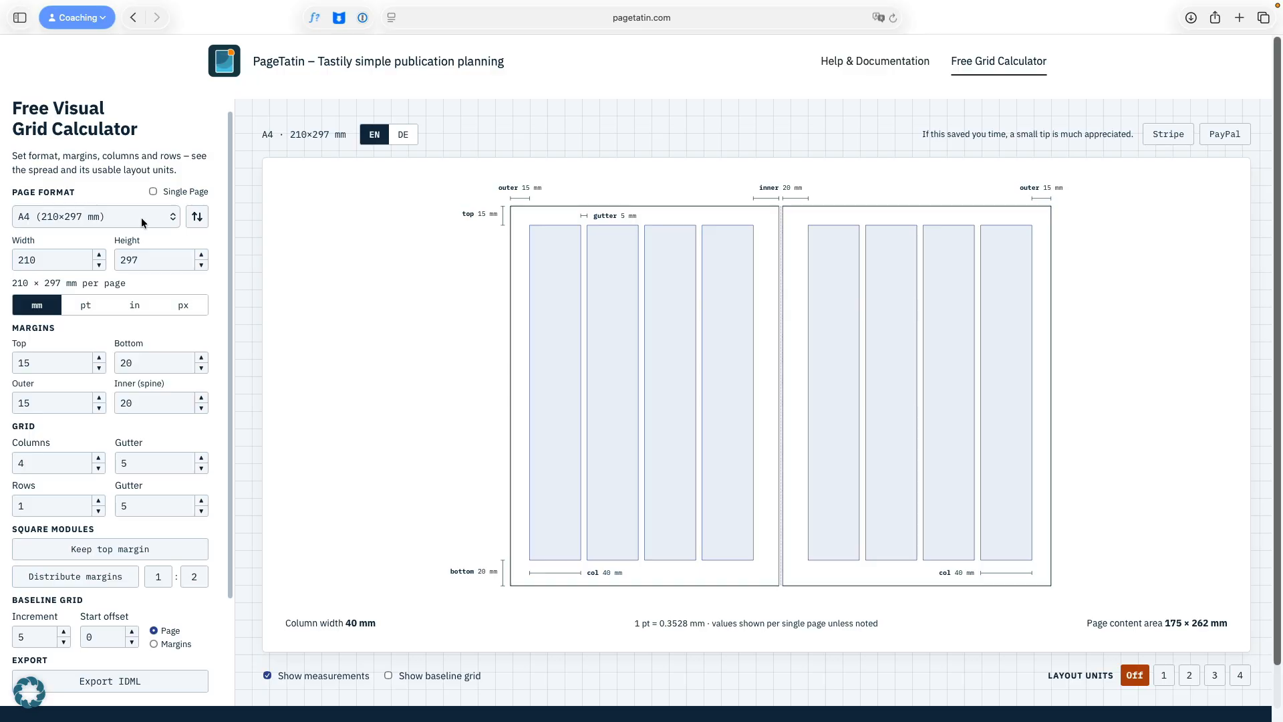
Try the landscape orientation and the single-page layout, returning each to the portrait two-page spread
click(198, 216)
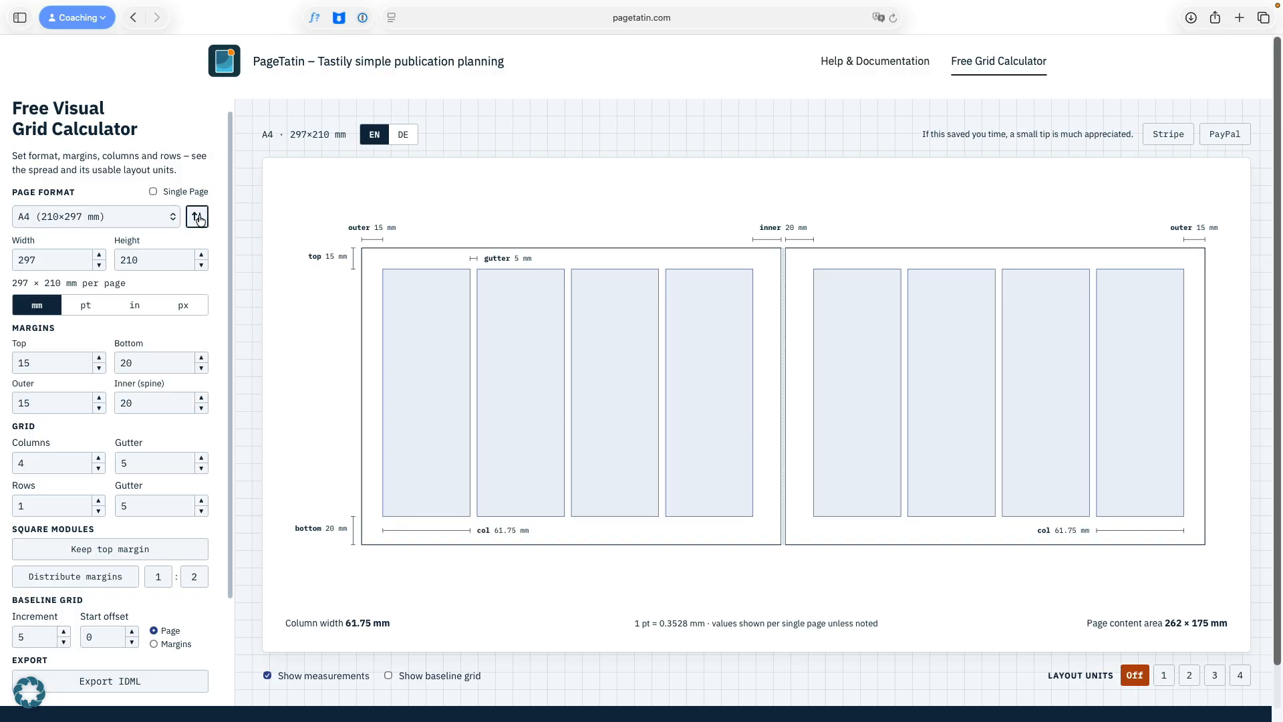
click(198, 219)
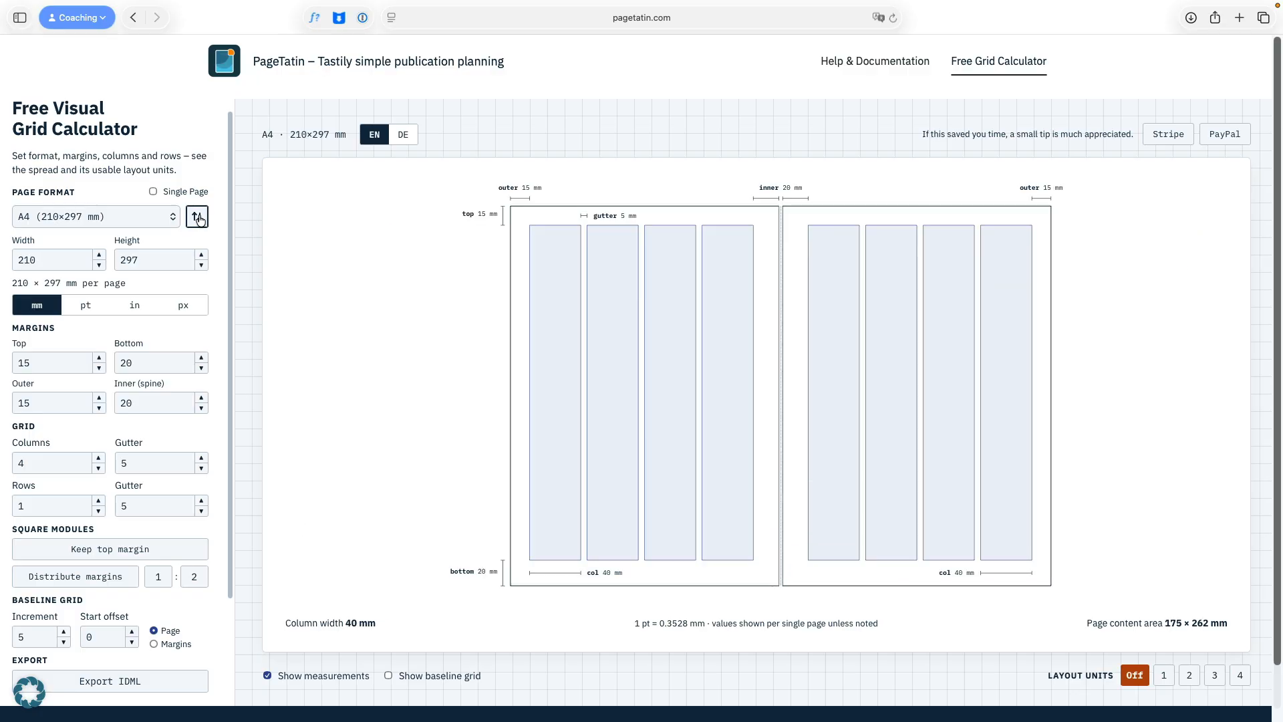
click(154, 191)
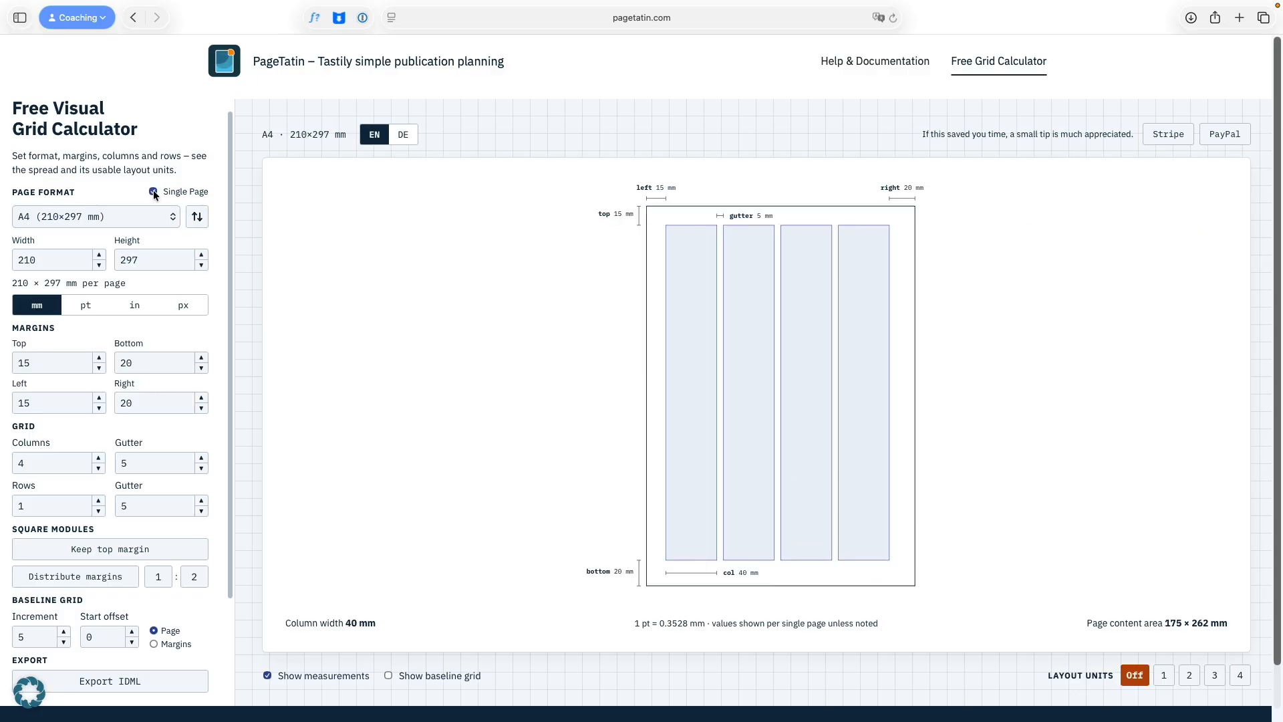
click(153, 192)
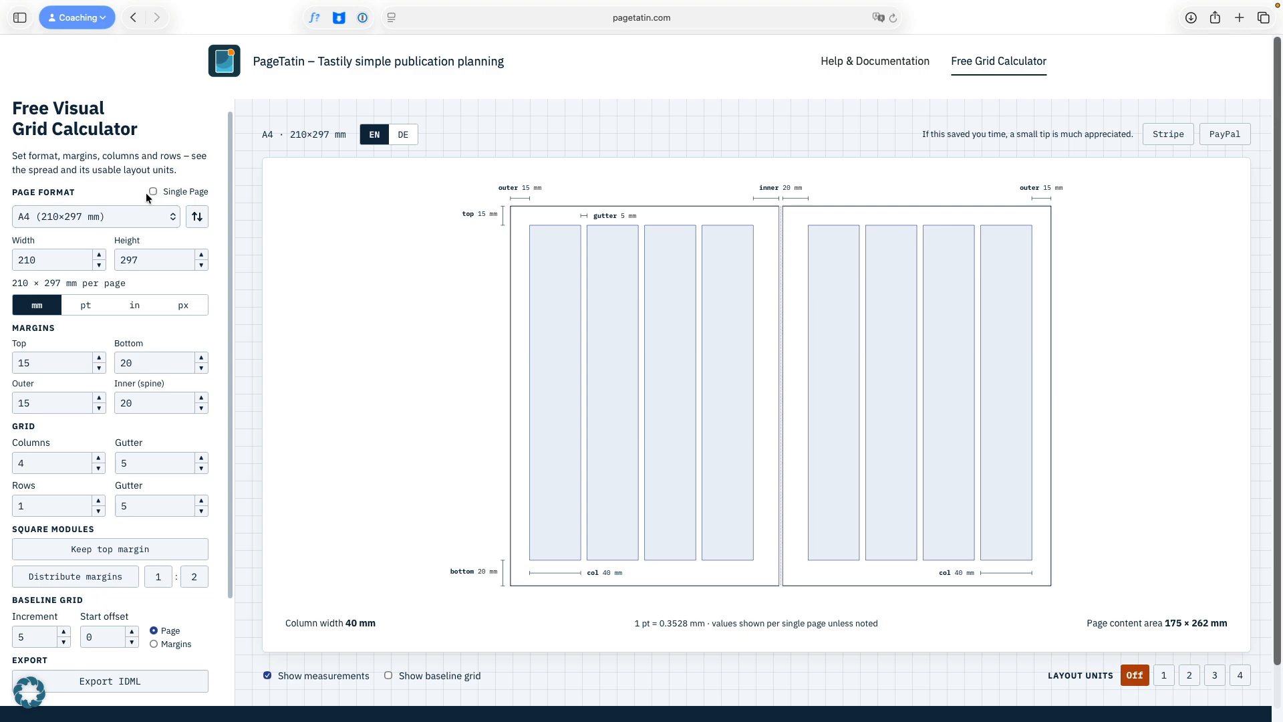
Try the Custom, Desktop HD (1920×1080 px) and Android Standard (360×800 px) page formats, and return to A4 (210×297 mm)
click(163, 215)
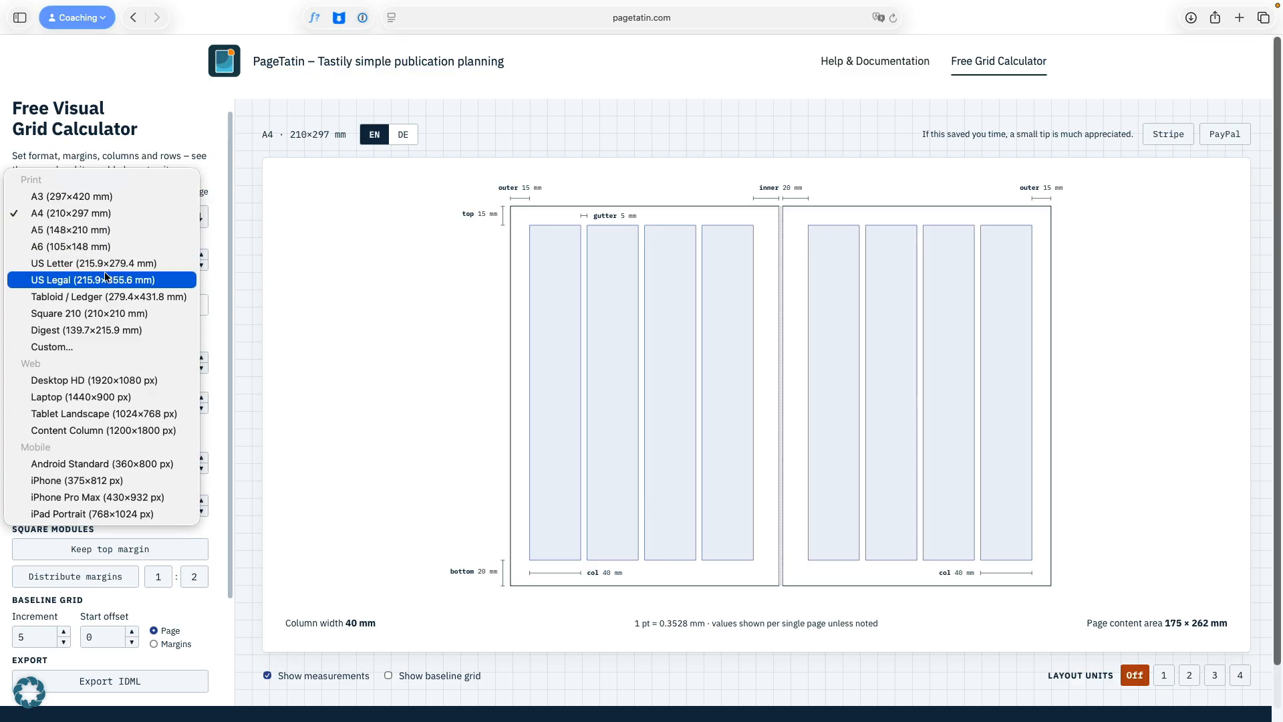
click(72, 346)
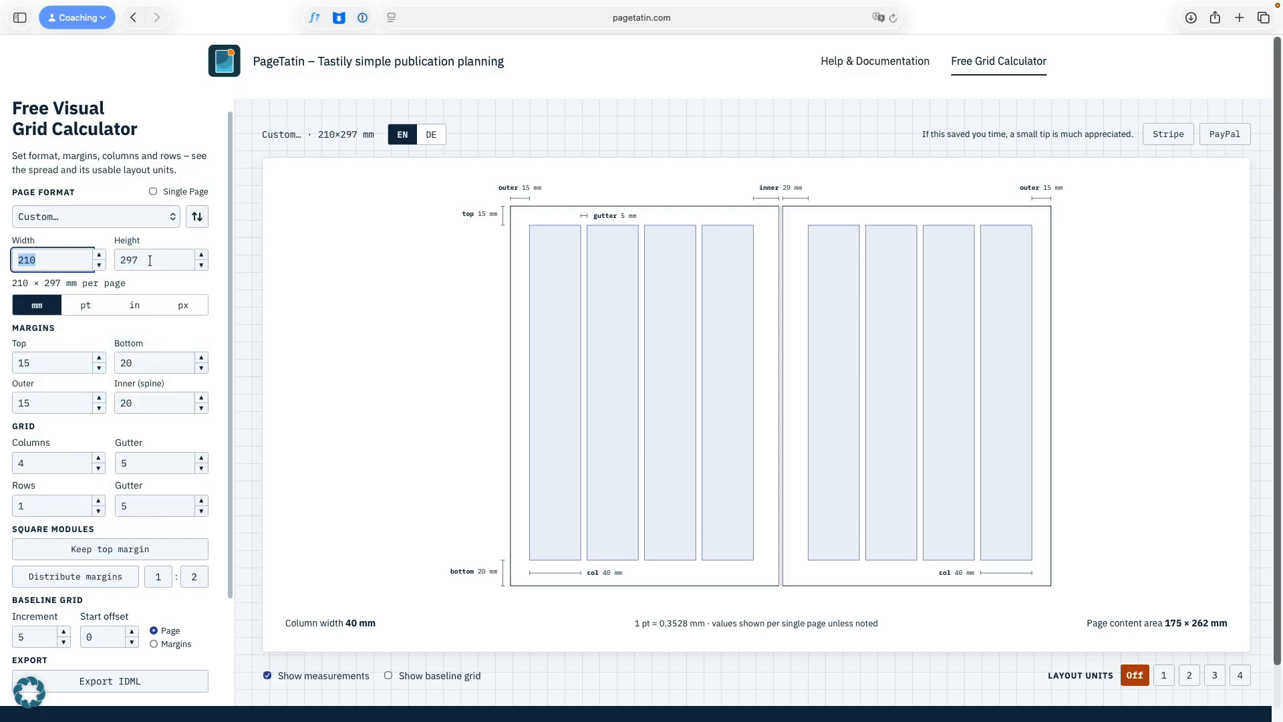
click(172, 218)
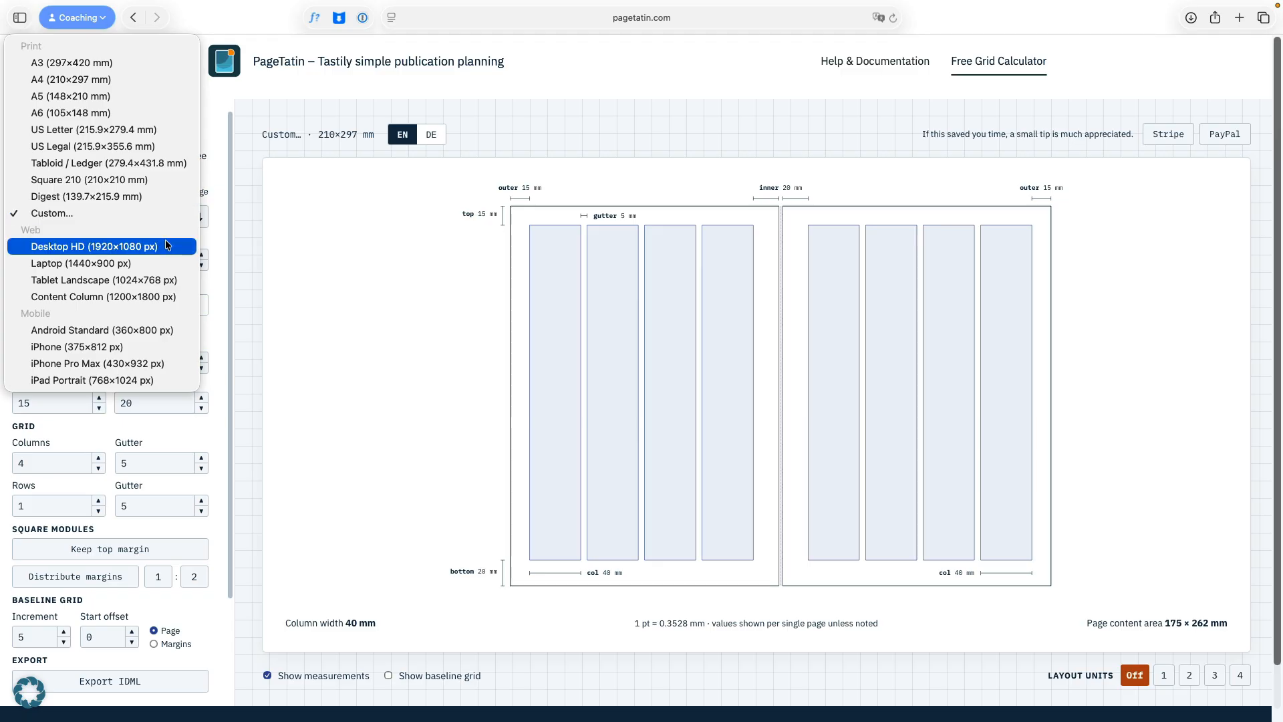
click(166, 245)
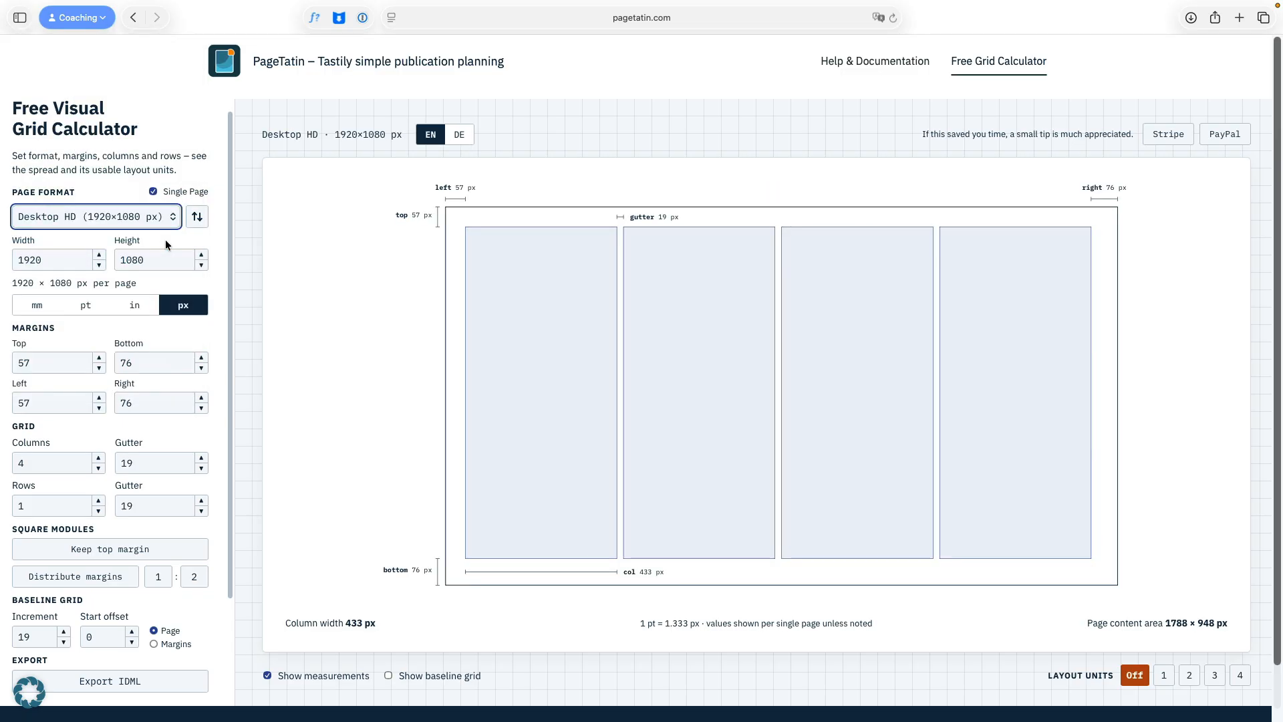
click(162, 219)
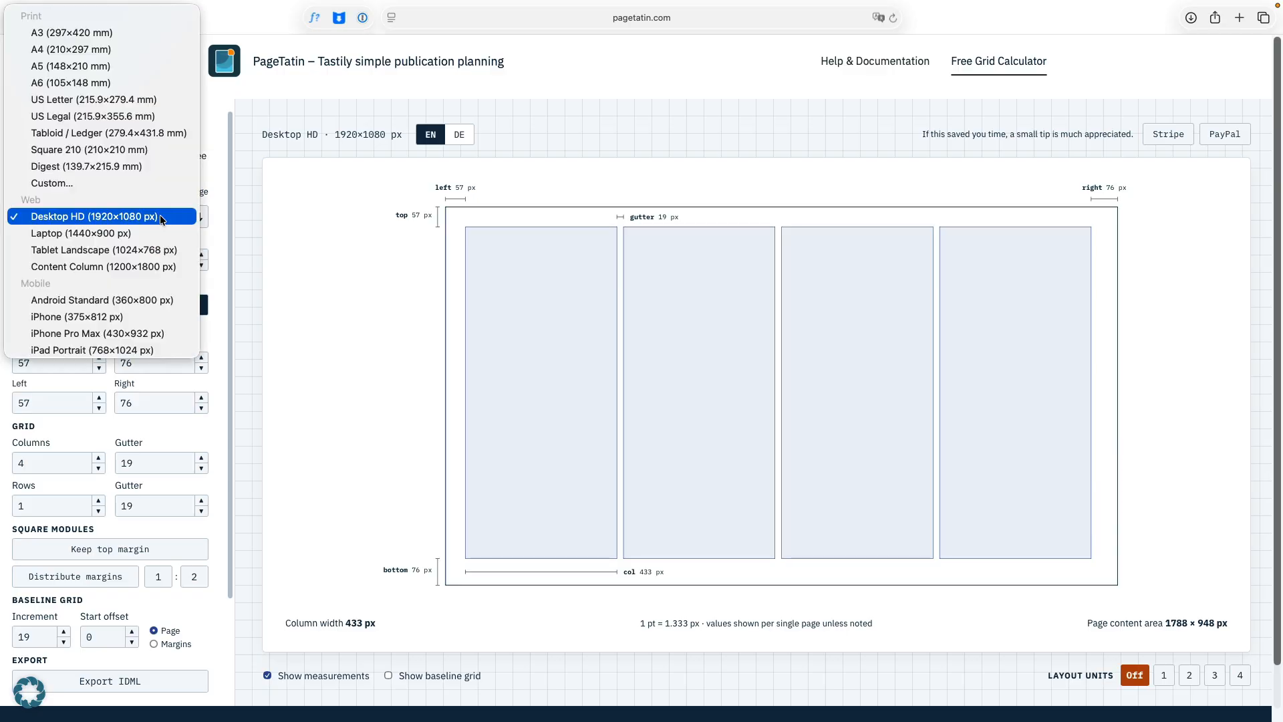
click(134, 301)
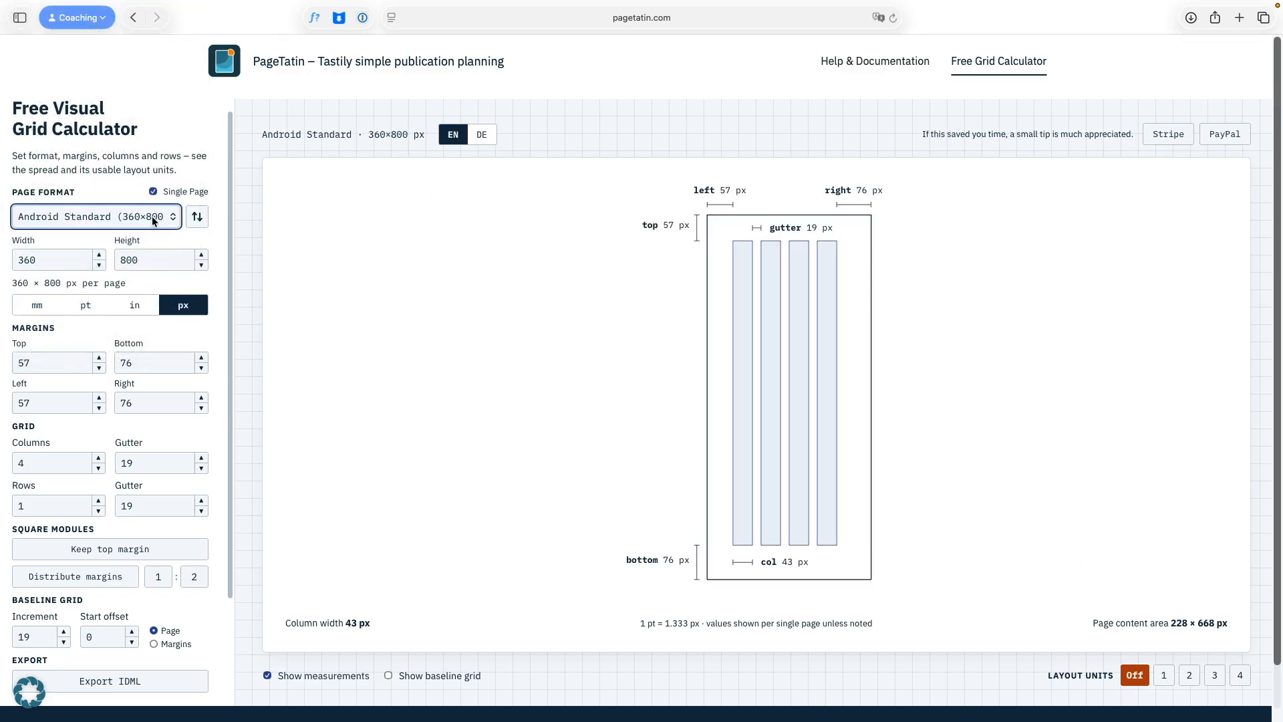
click(151, 215)
scroll(155, 85, up, 5)
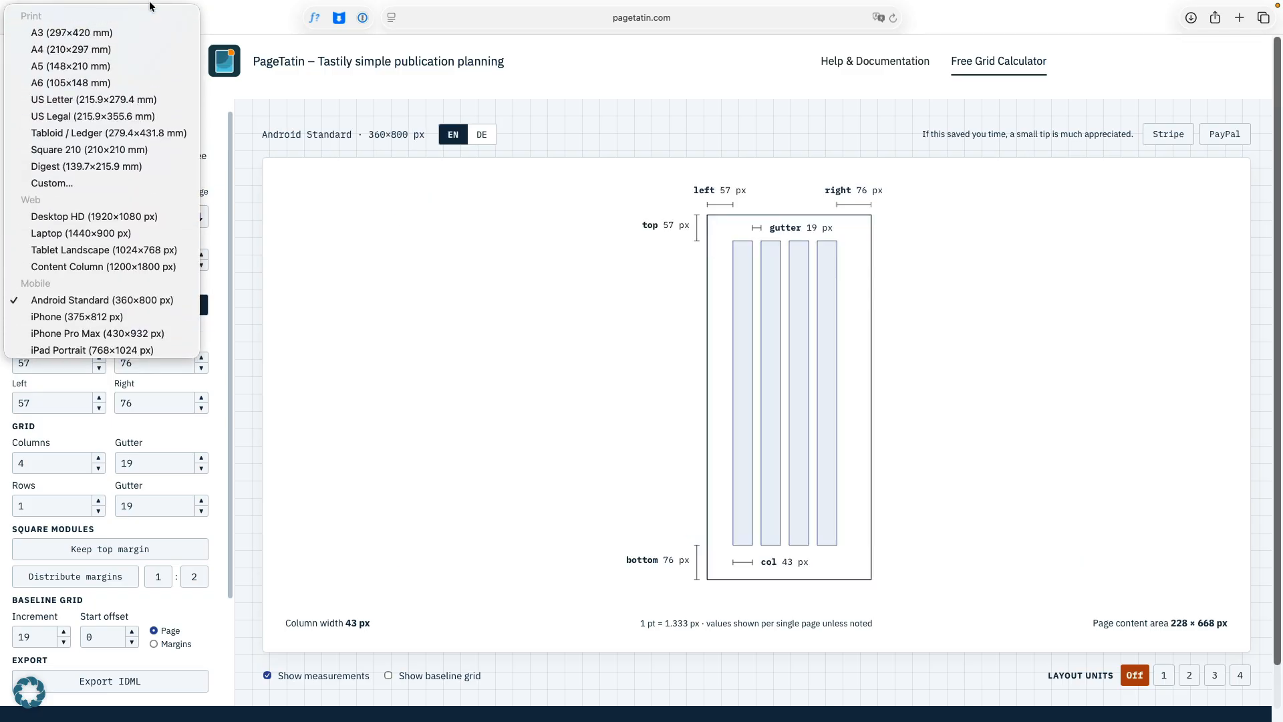
click(136, 47)
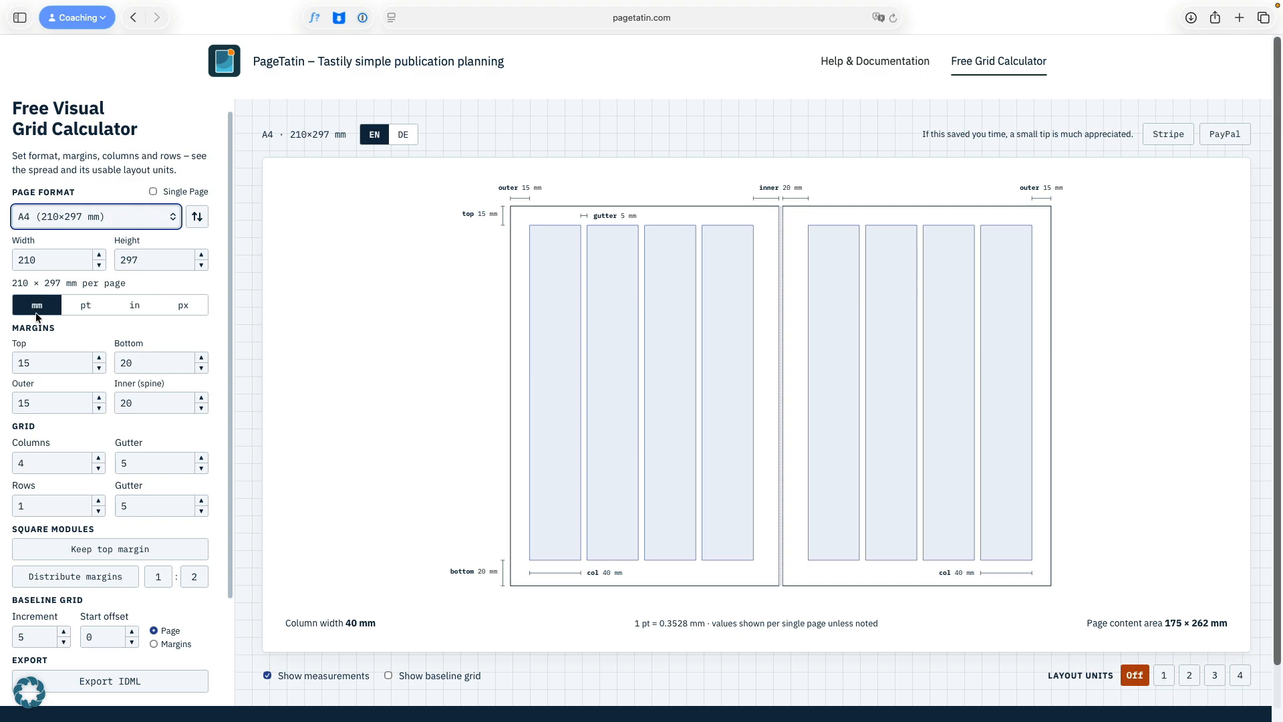
Try points, inches and pixels as the measurement unit, and return to millimetres
click(84, 310)
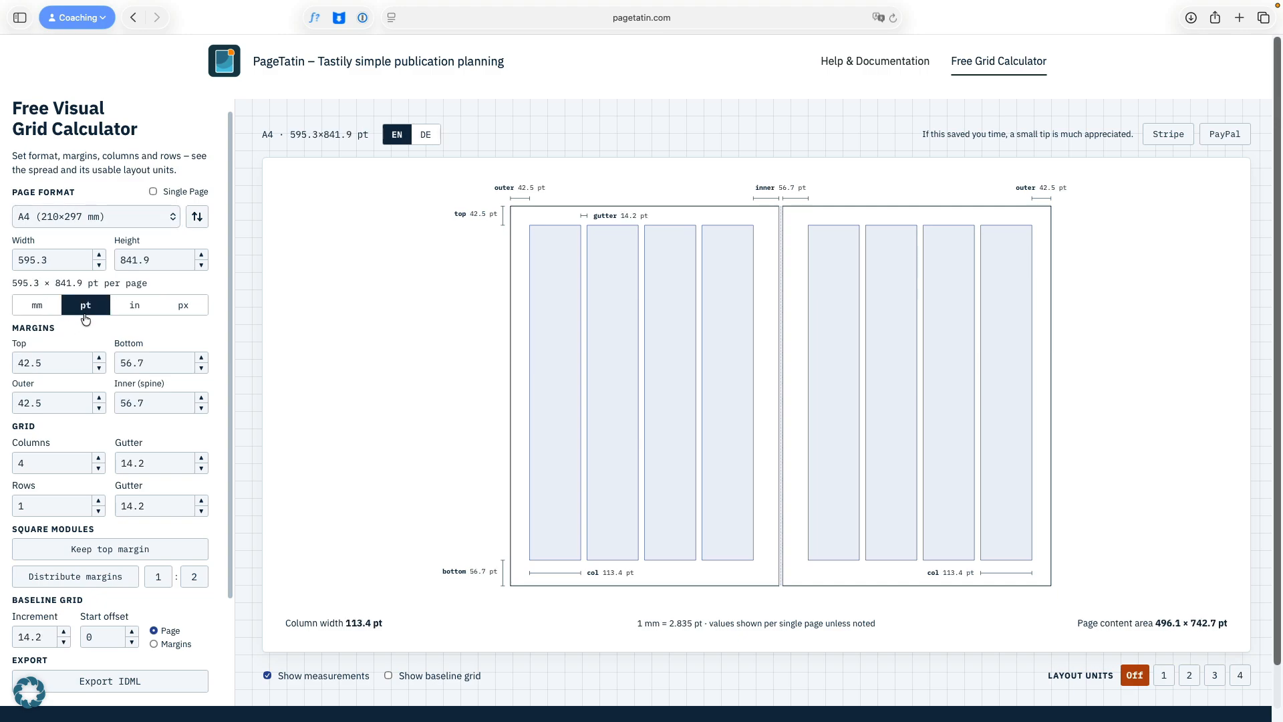
click(135, 310)
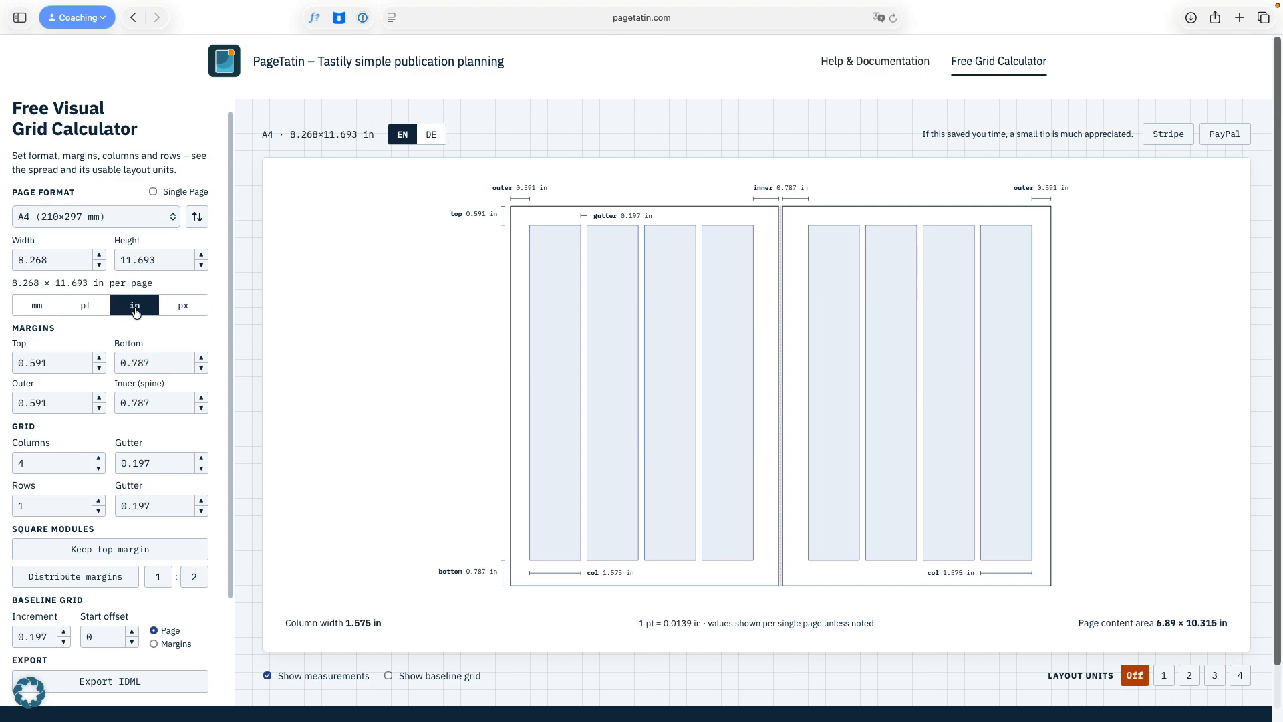
click(191, 311)
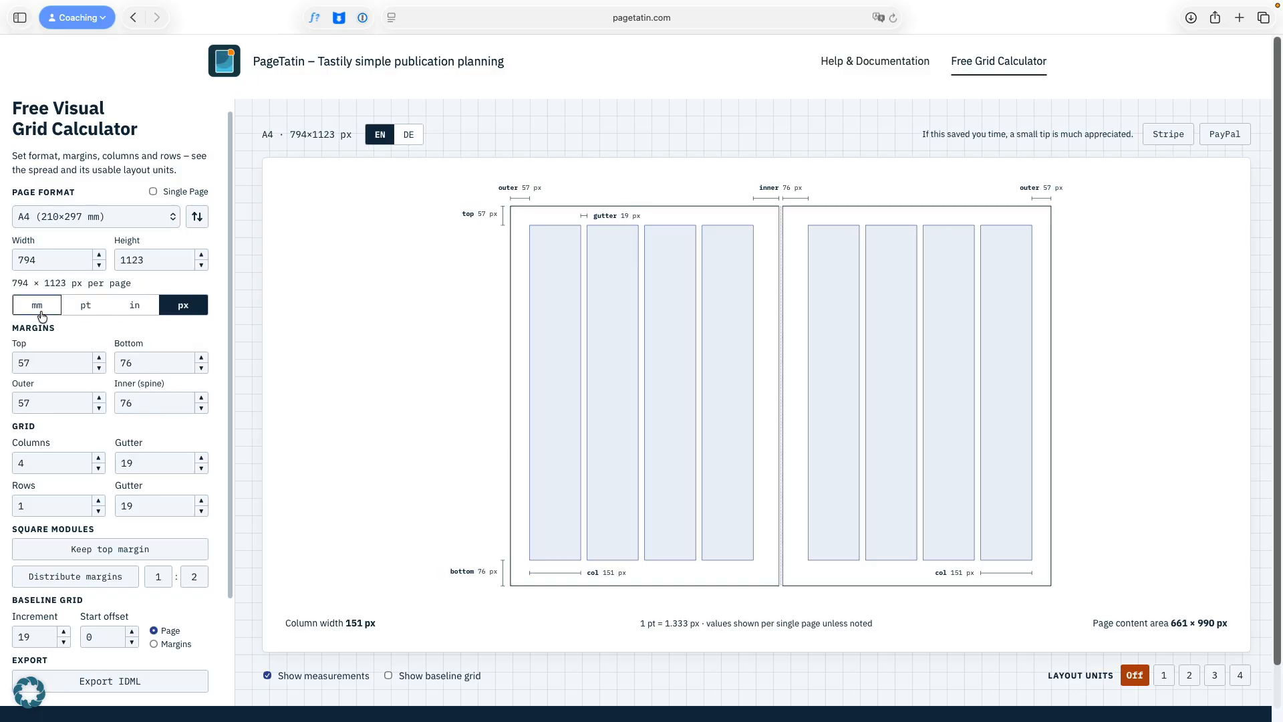
click(39, 312)
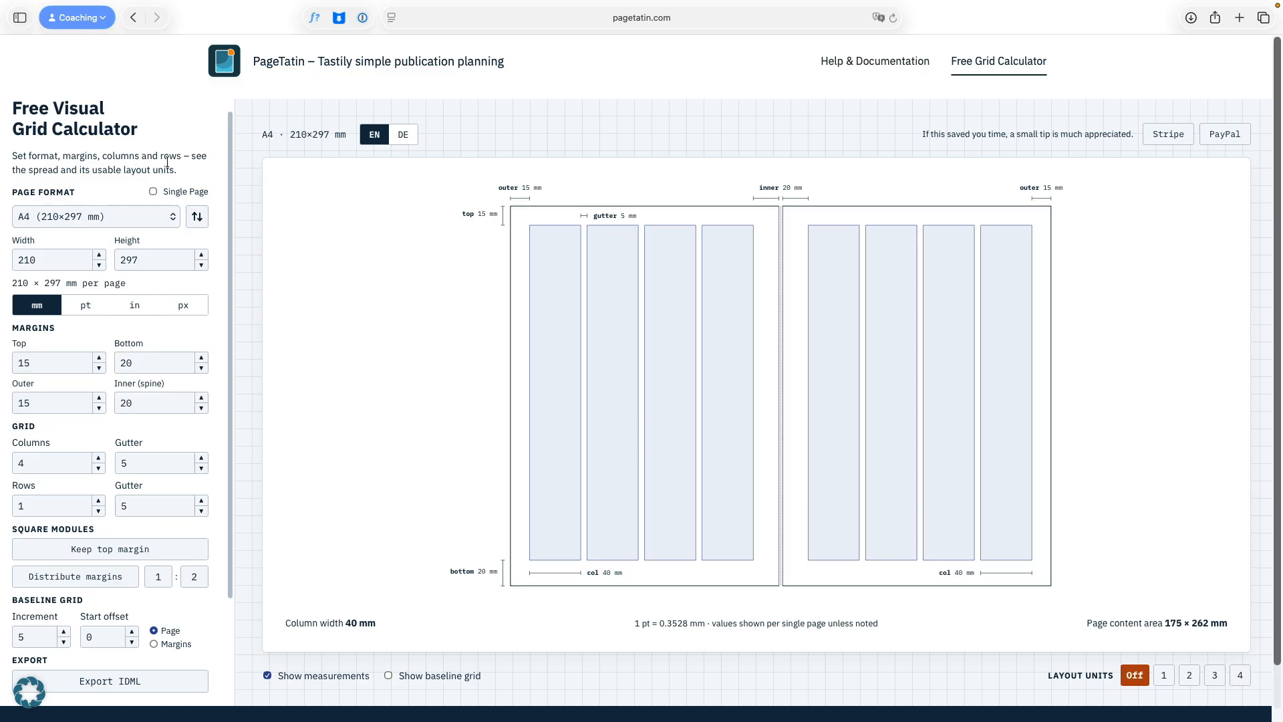
Set the inner (spine) margin of the two-page spread to 25 mm
click(153, 192)
double_click(138, 400)
text(25)
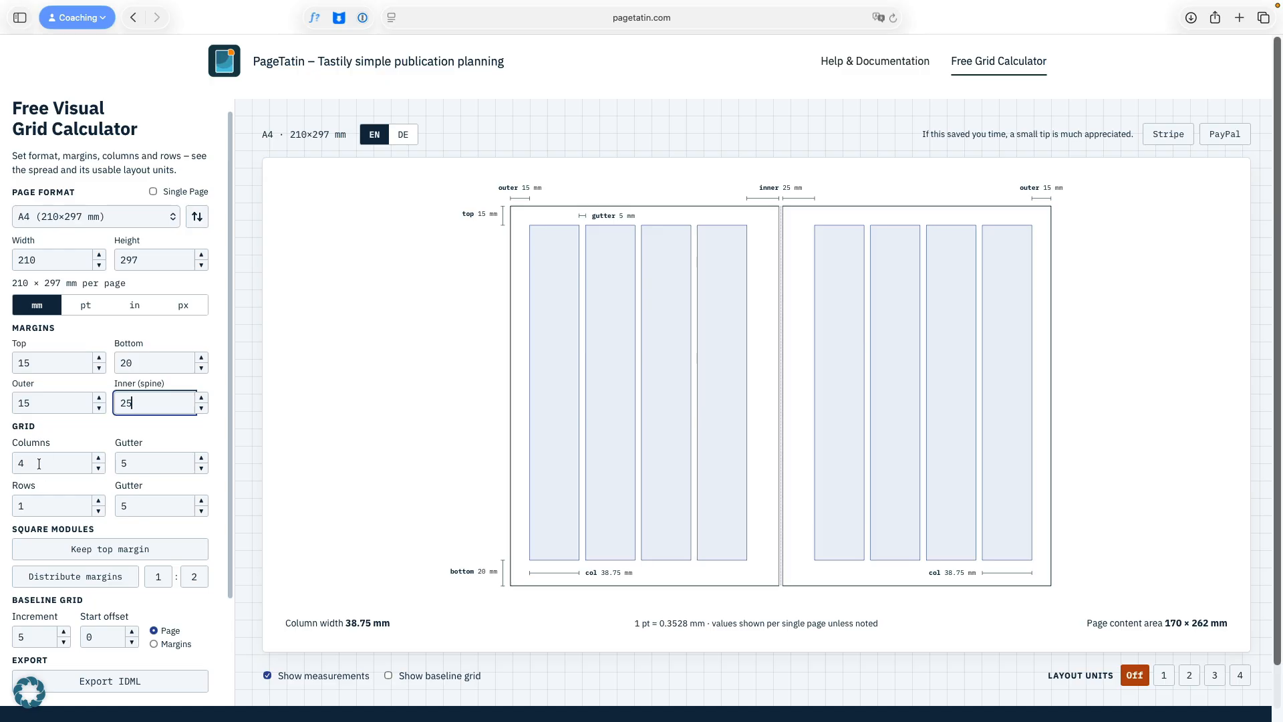
Set the page grid to 6 columns and 9 rows
click(98, 459)
click(99, 460)
click(99, 460)
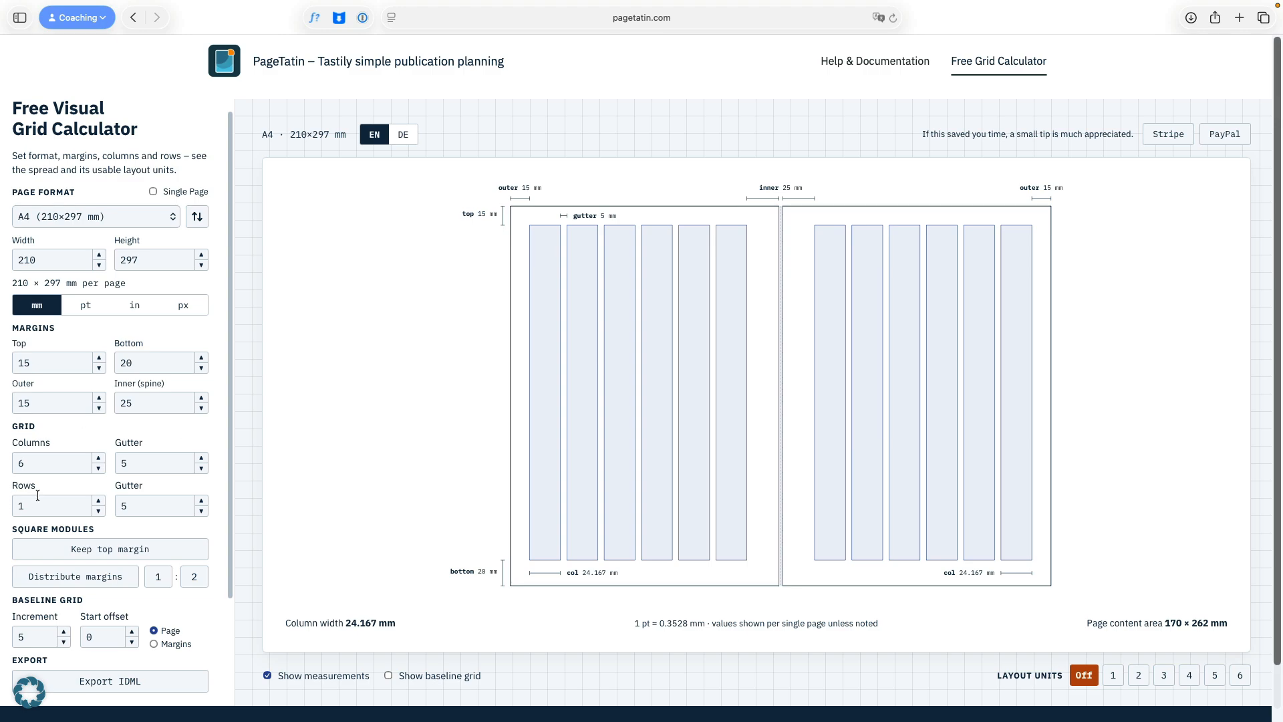
click(99, 501)
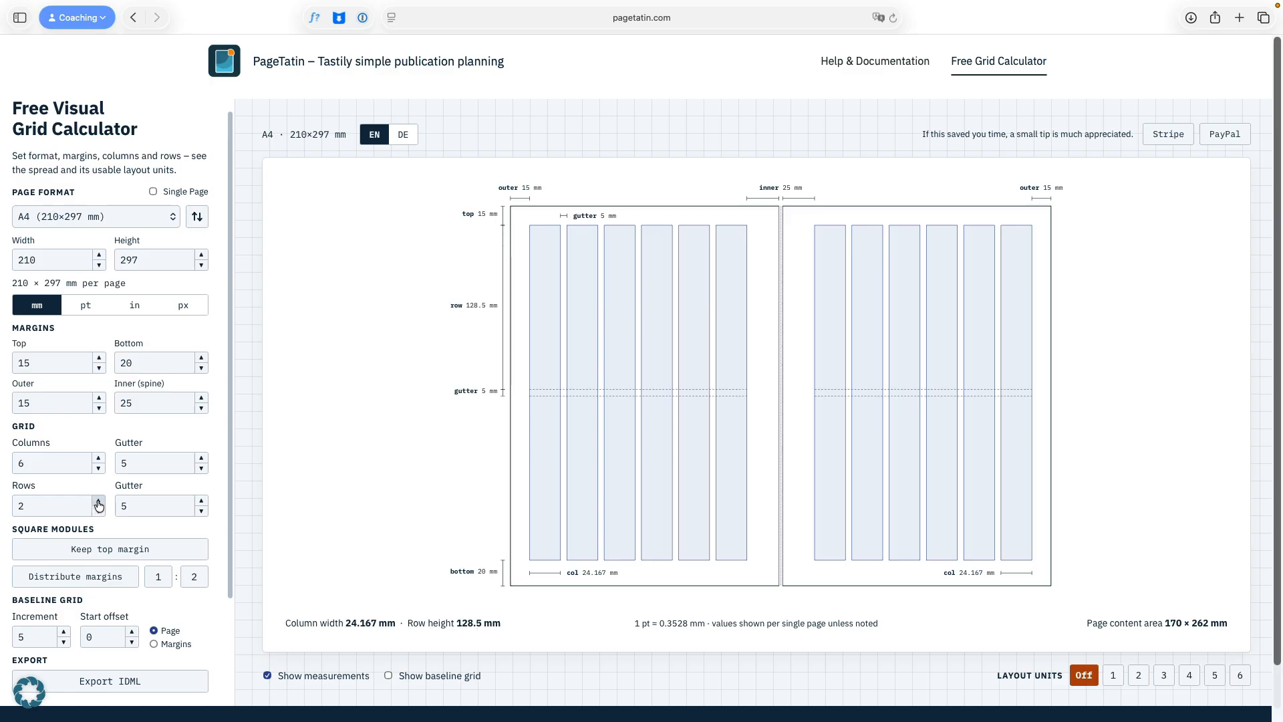
click(98, 502)
click(98, 501)
click(98, 501)
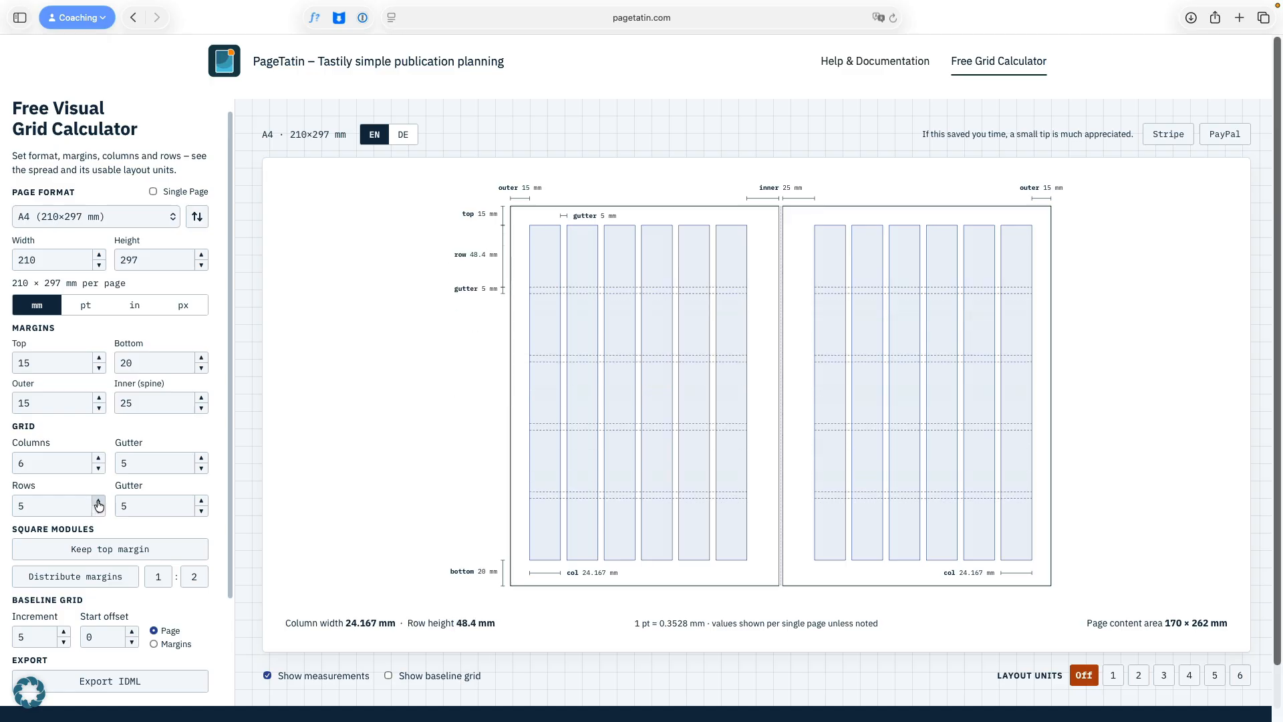
click(98, 501)
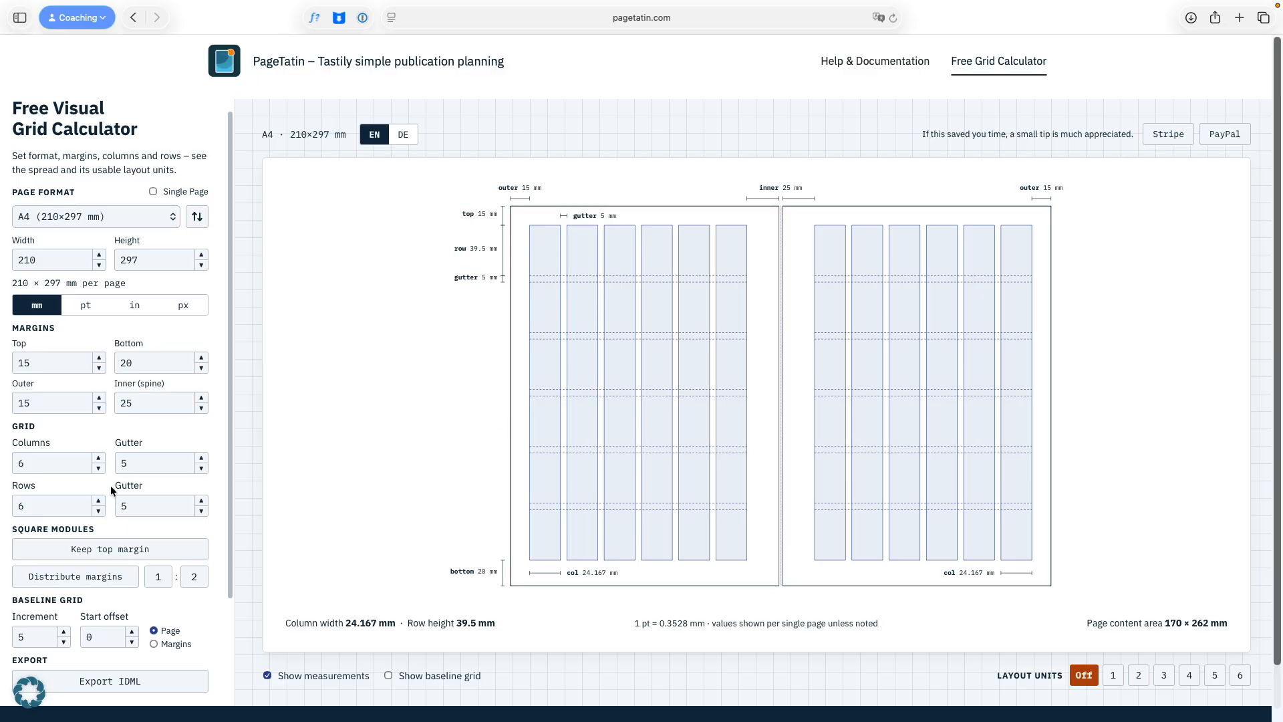
click(99, 501)
click(99, 501)
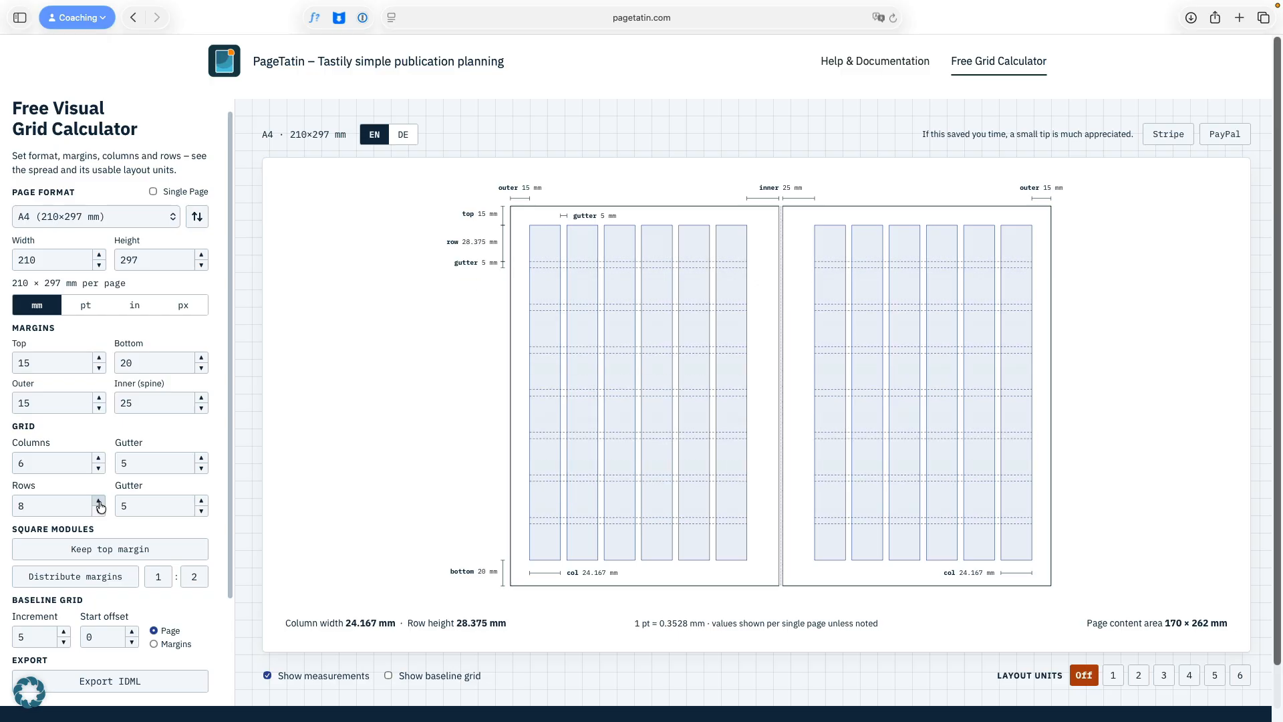
click(99, 501)
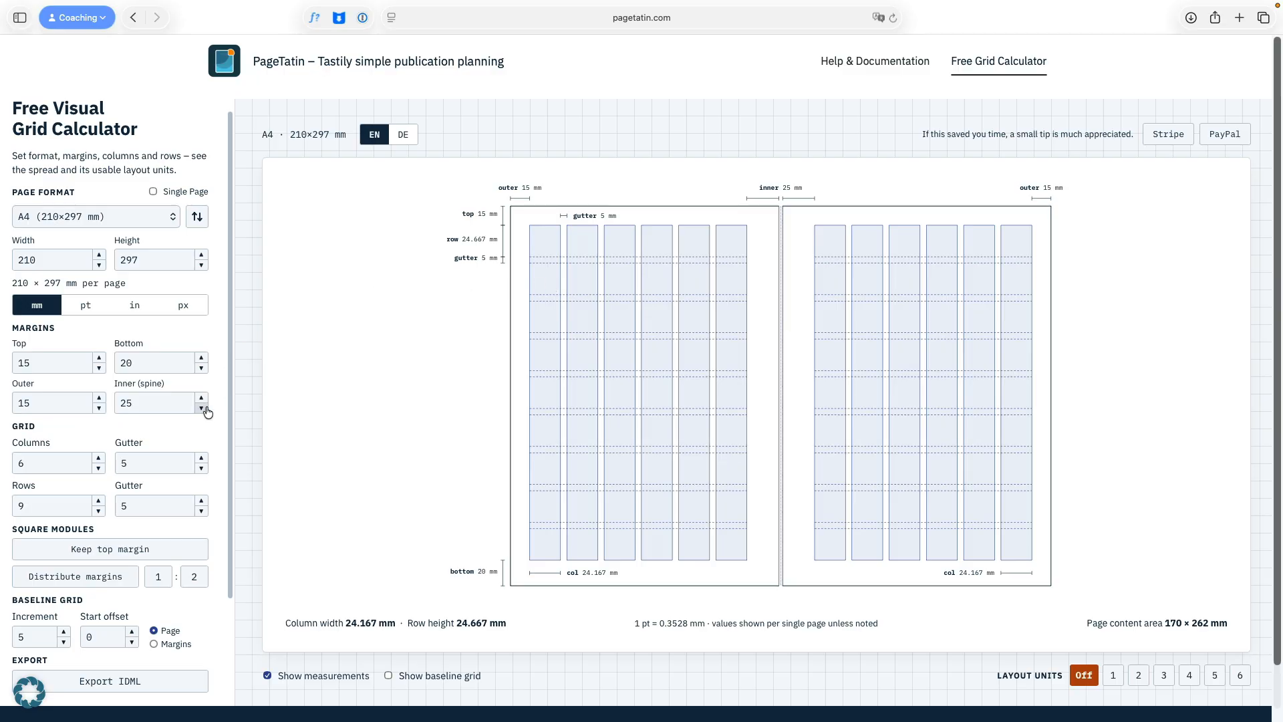
Try making the modules square while keeping the top margin, and reset the bottom margin to 20 mm
click(91, 558)
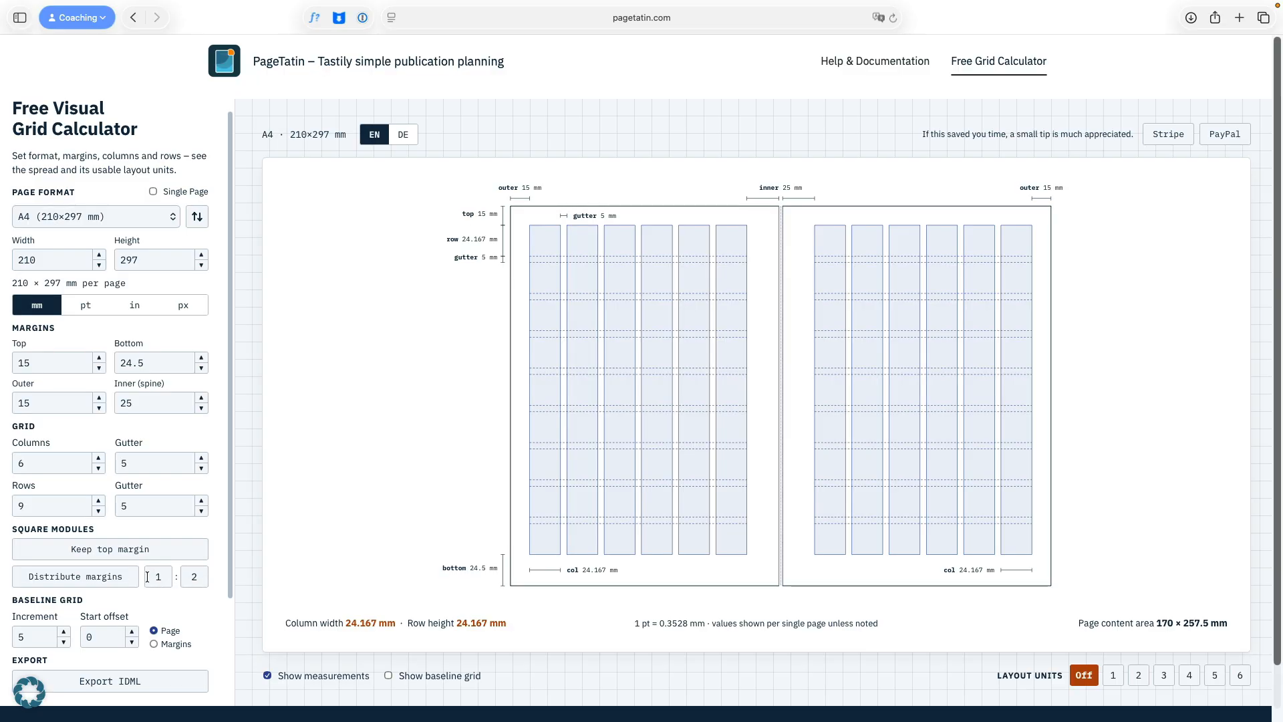
drag(161, 361, 90, 359)
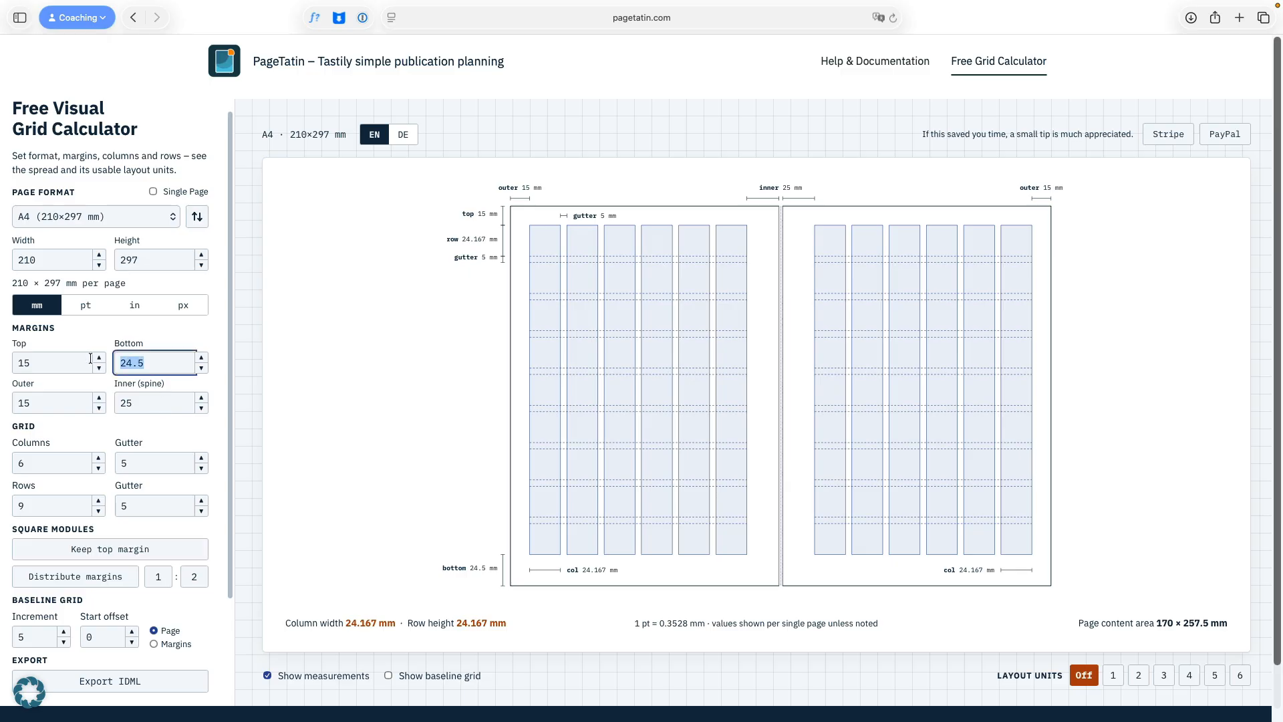
text(20)
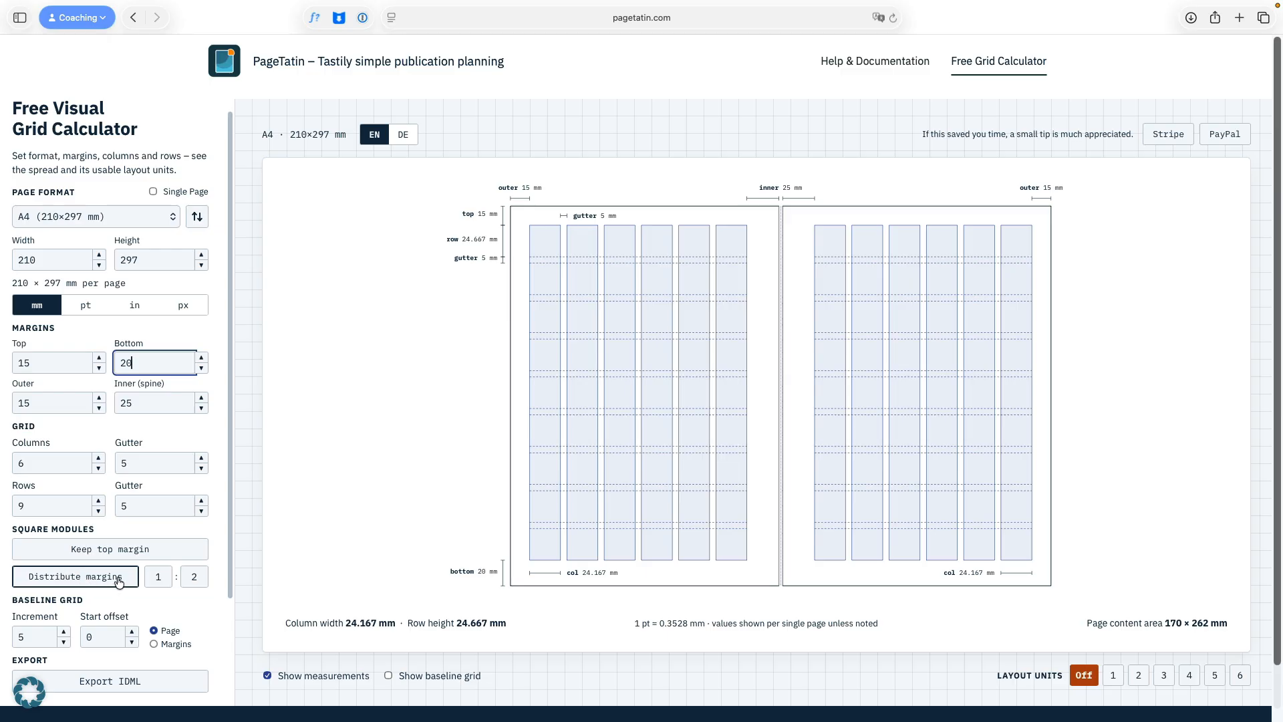
Make the modules square by distributing the top and bottom margins in a 3:4 ratio, and set the bottom margin to 30 mm
double_click(159, 577)
text(3)
key(Tab)
text(4)
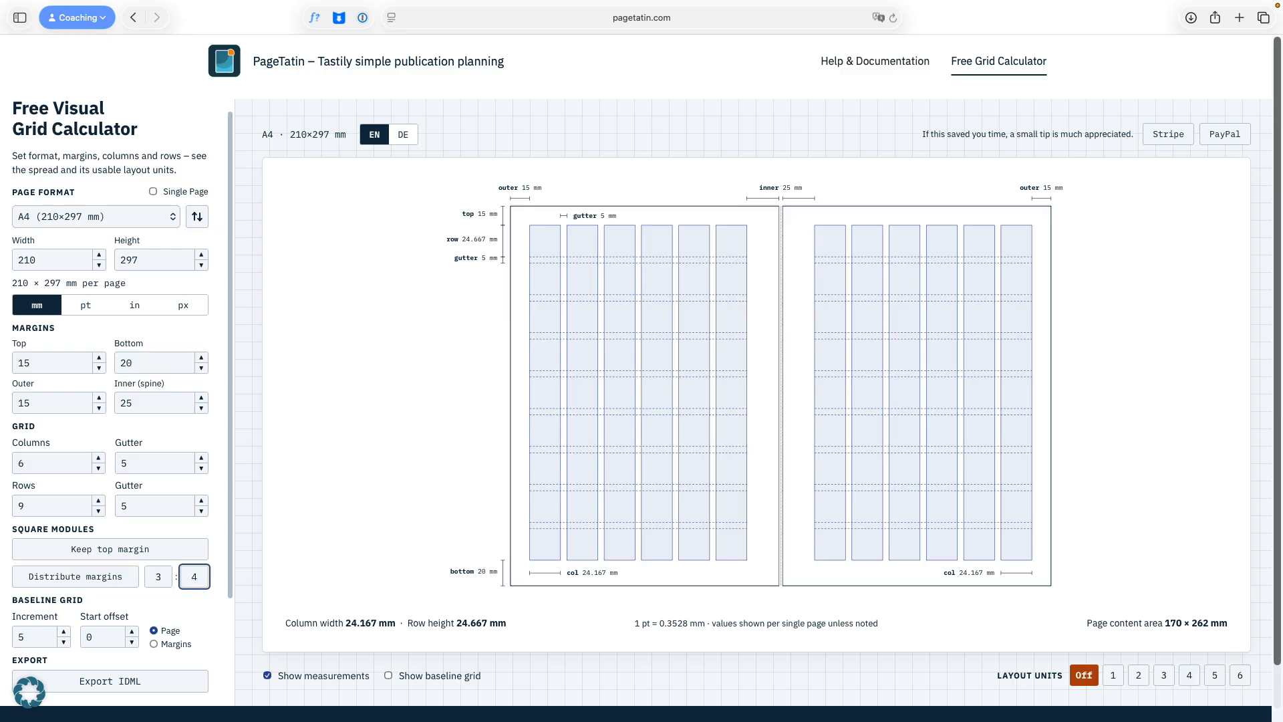
click(103, 578)
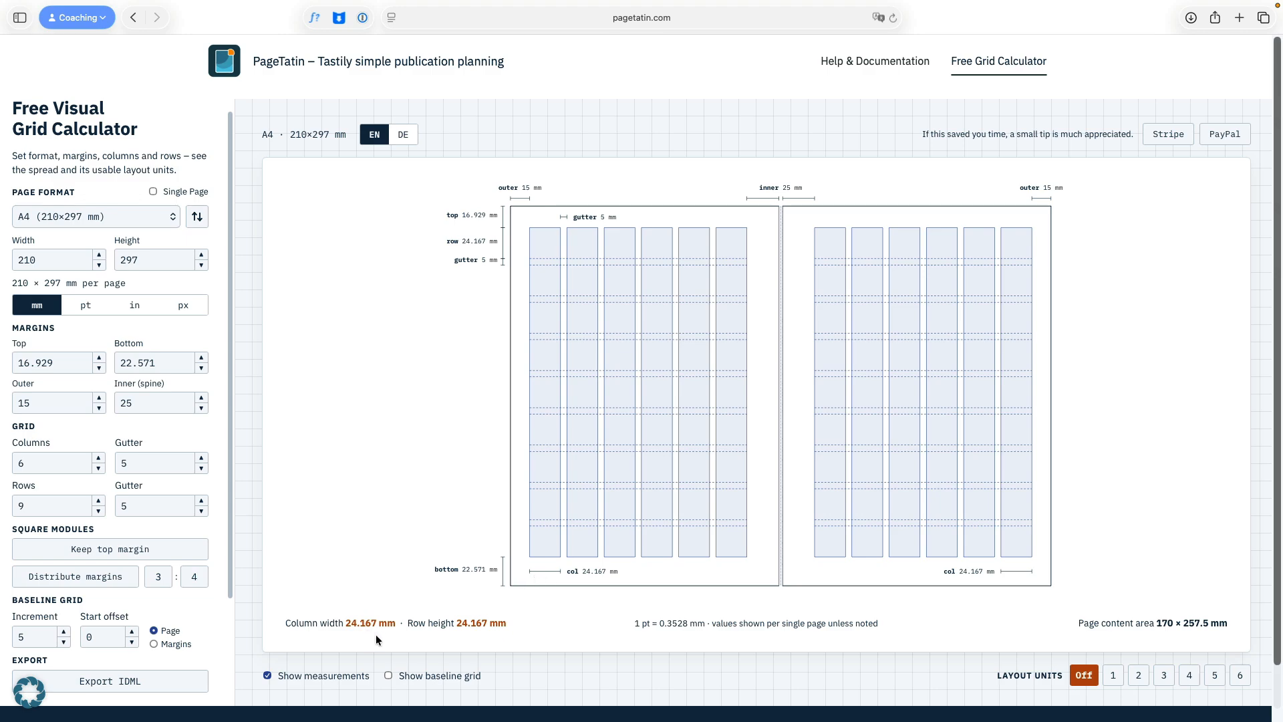
double_click(125, 361)
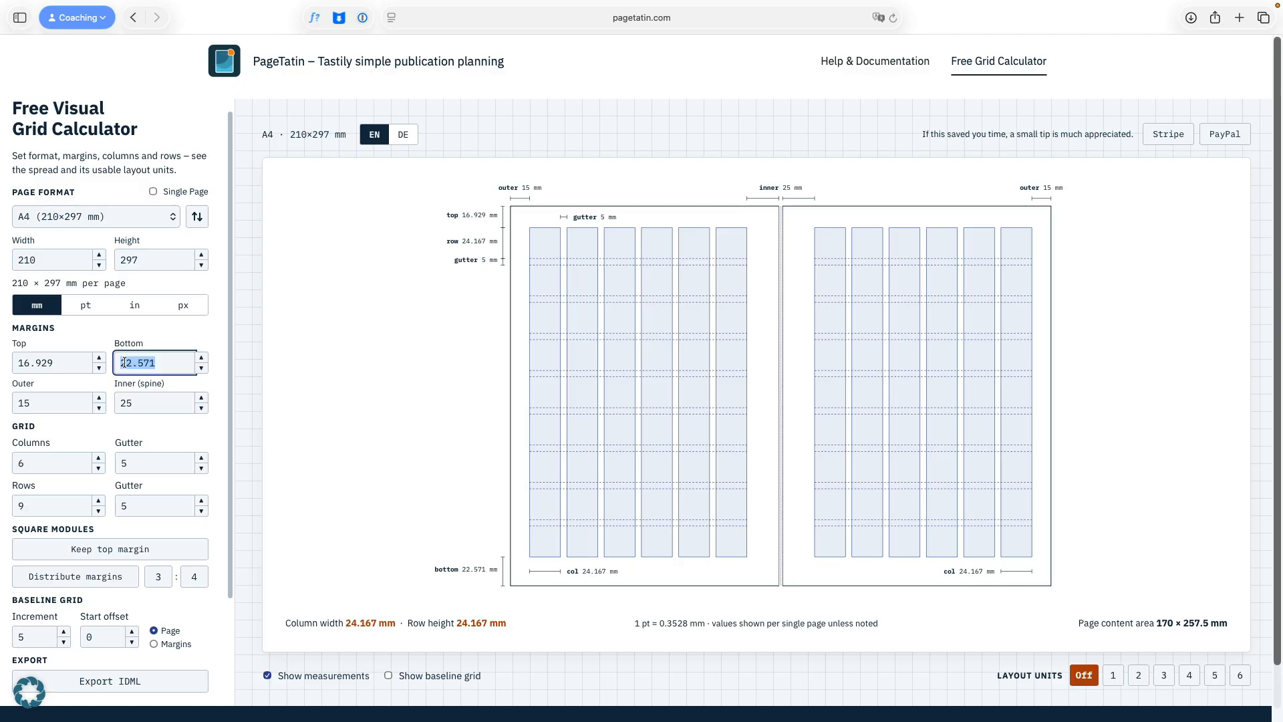
text(30)
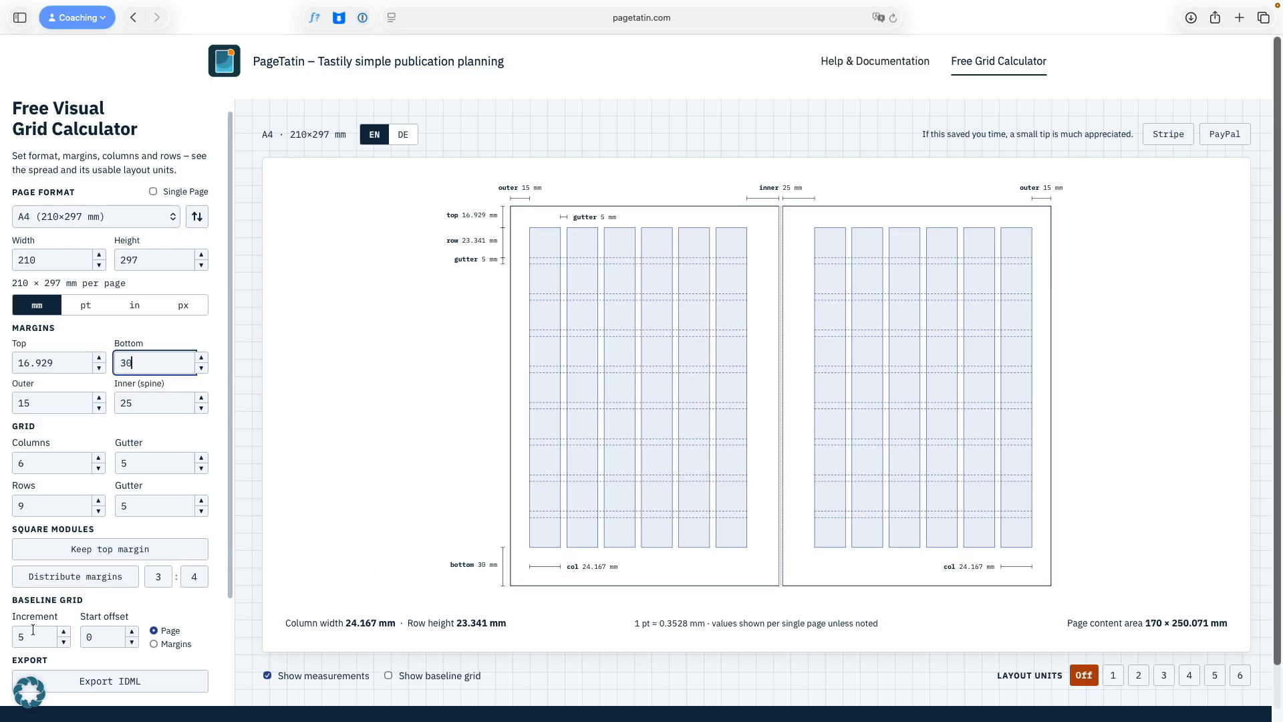
Show the baseline grid and start it relative to the margins with an offset of 10 mm
click(389, 677)
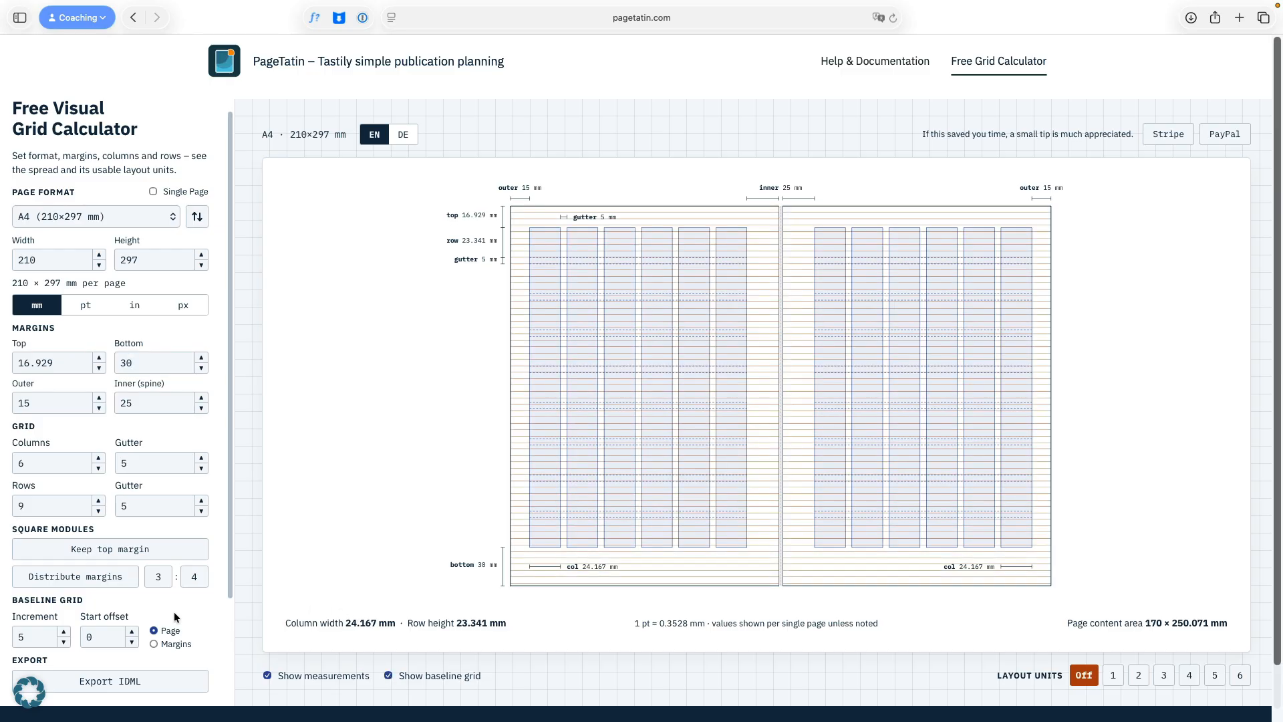
click(154, 645)
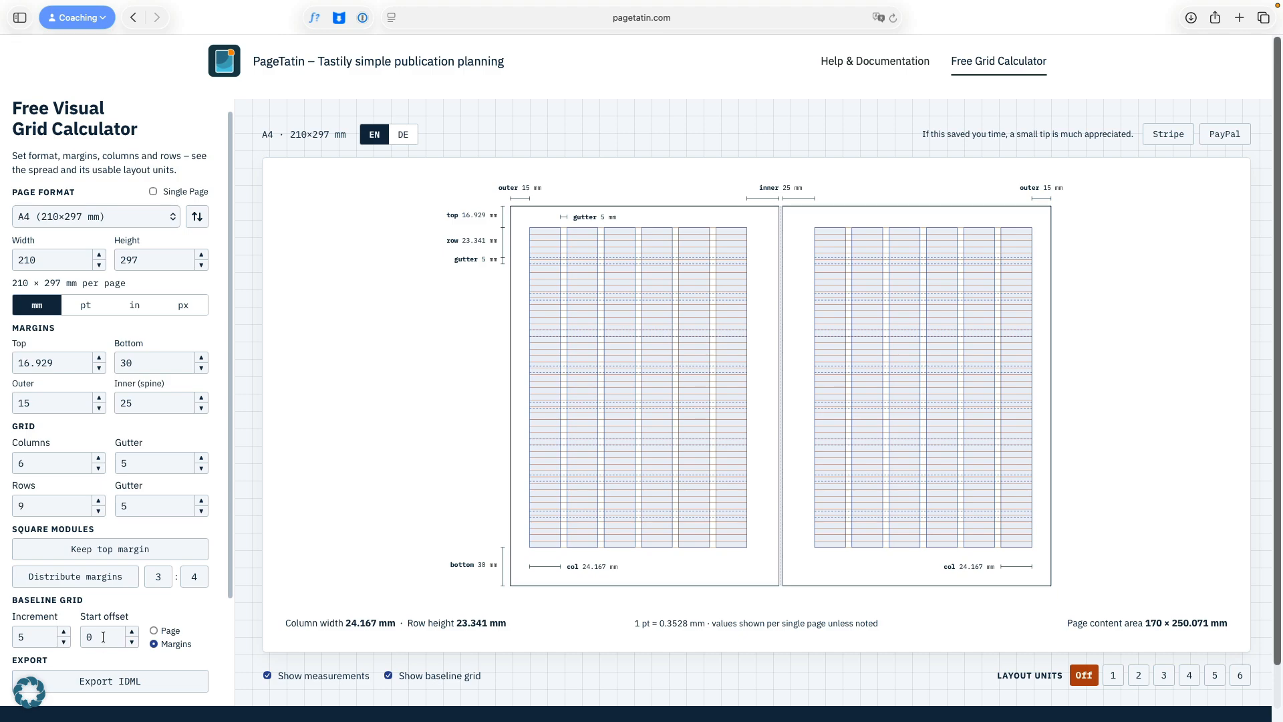
drag(103, 637, 72, 635)
text(10)
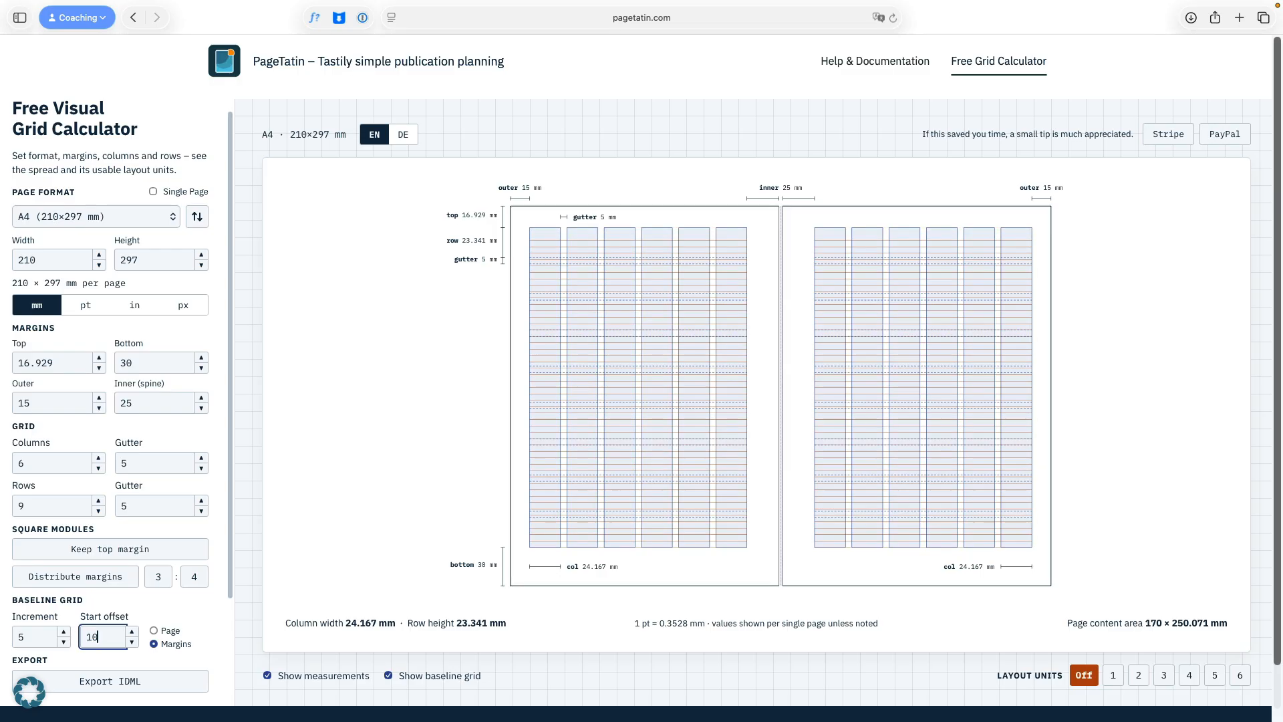
Set the baseline grid's start offset to 20 mm and its increment to 1 mm
click(544, 241)
double_click(94, 637)
text(20)
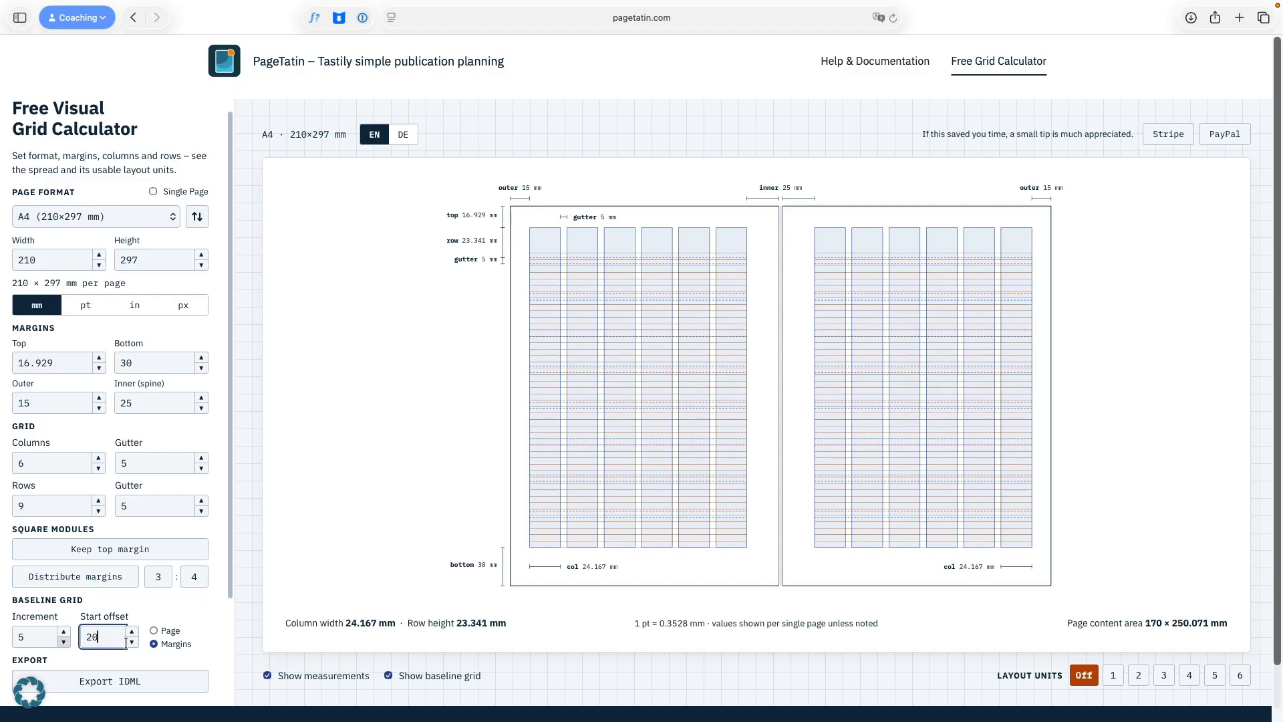
double_click(34, 636)
text(1)
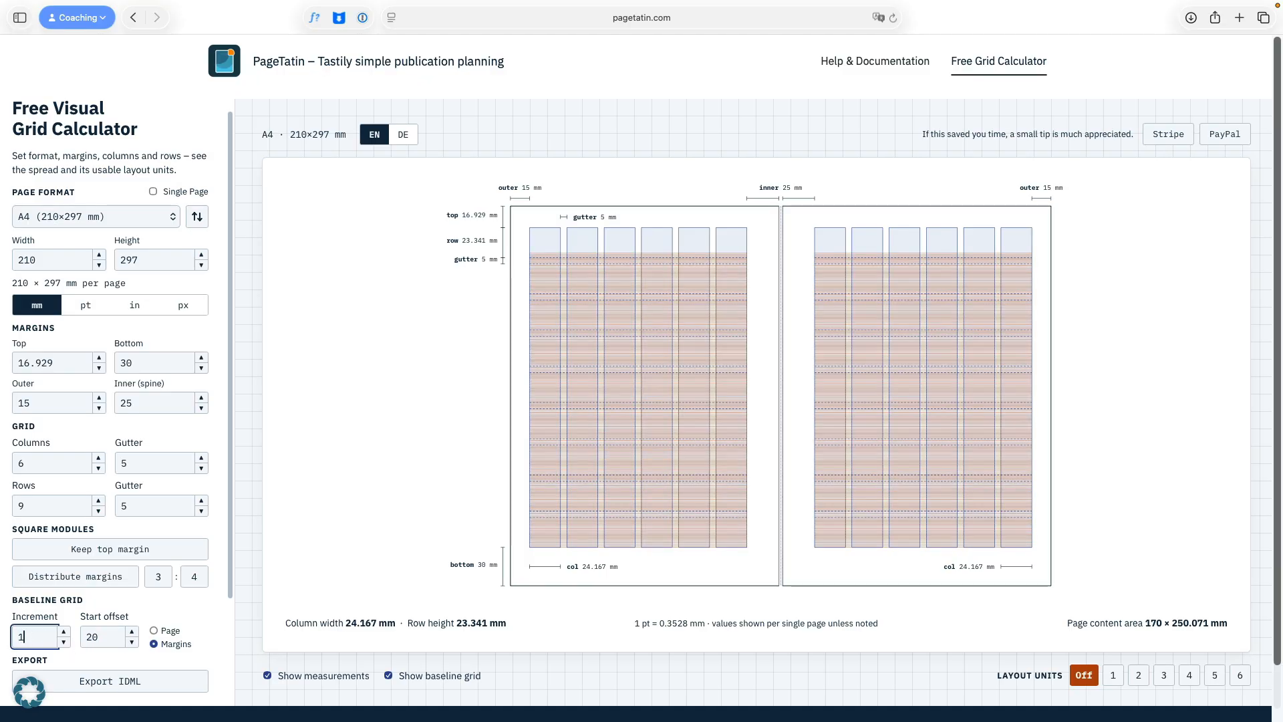
Set the baseline grid's increment to 12 pt
text(2pt)
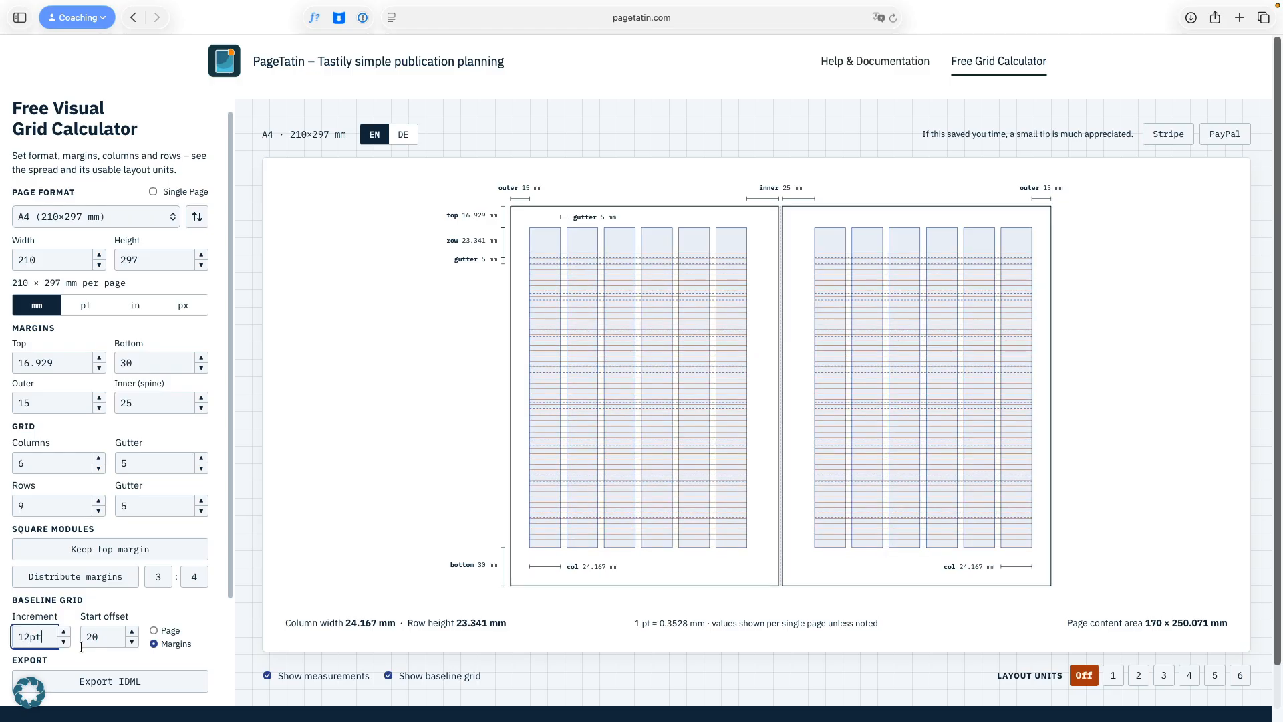
key(Tab)
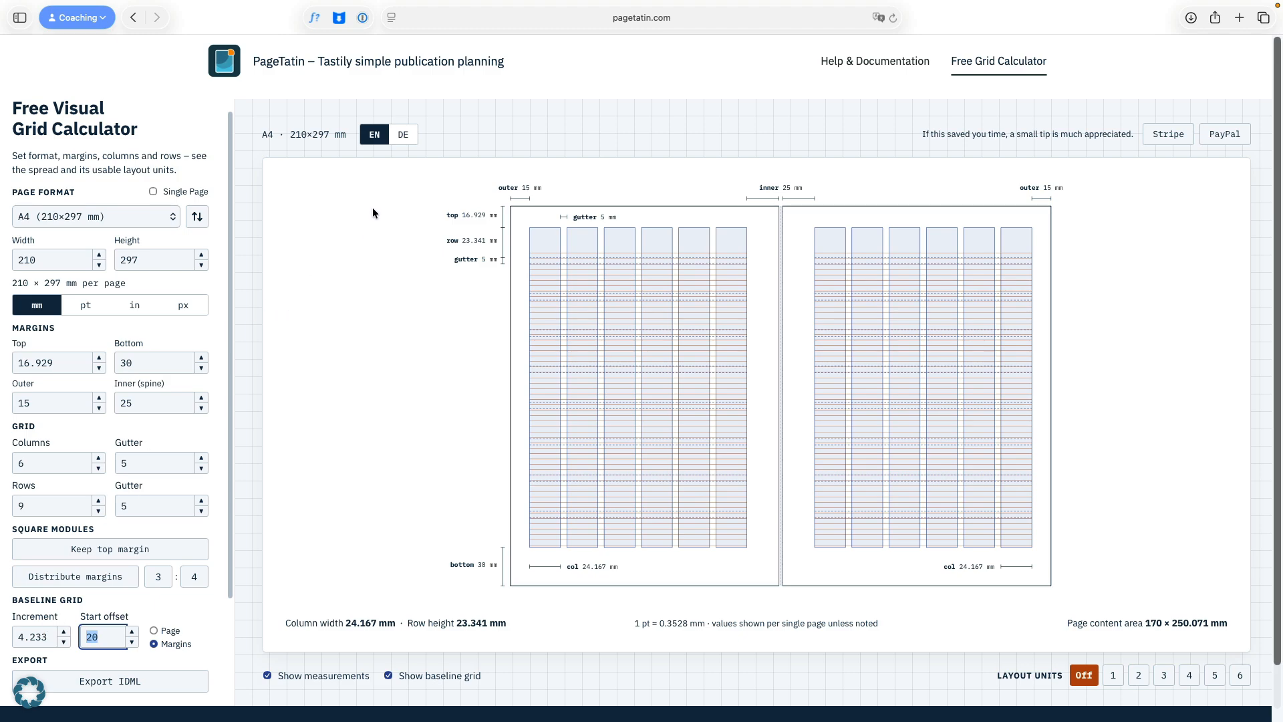
Switch the calculator's language to German and back to English
click(404, 135)
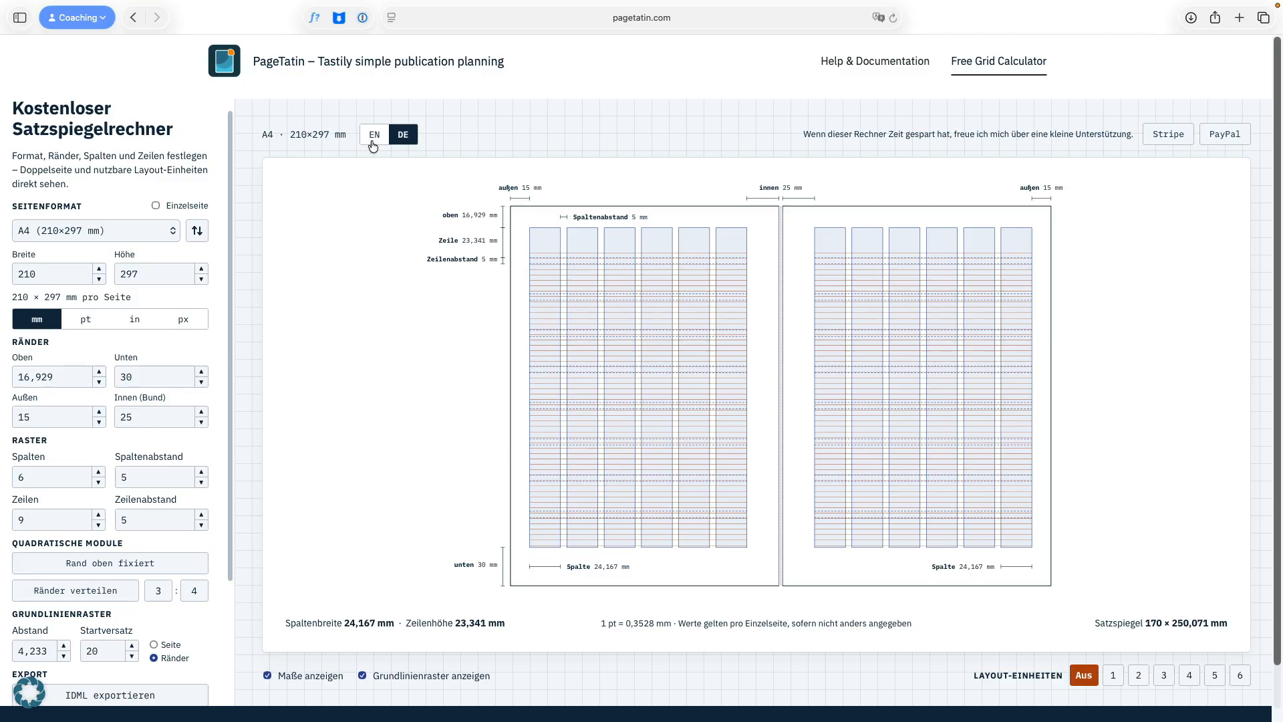
click(376, 135)
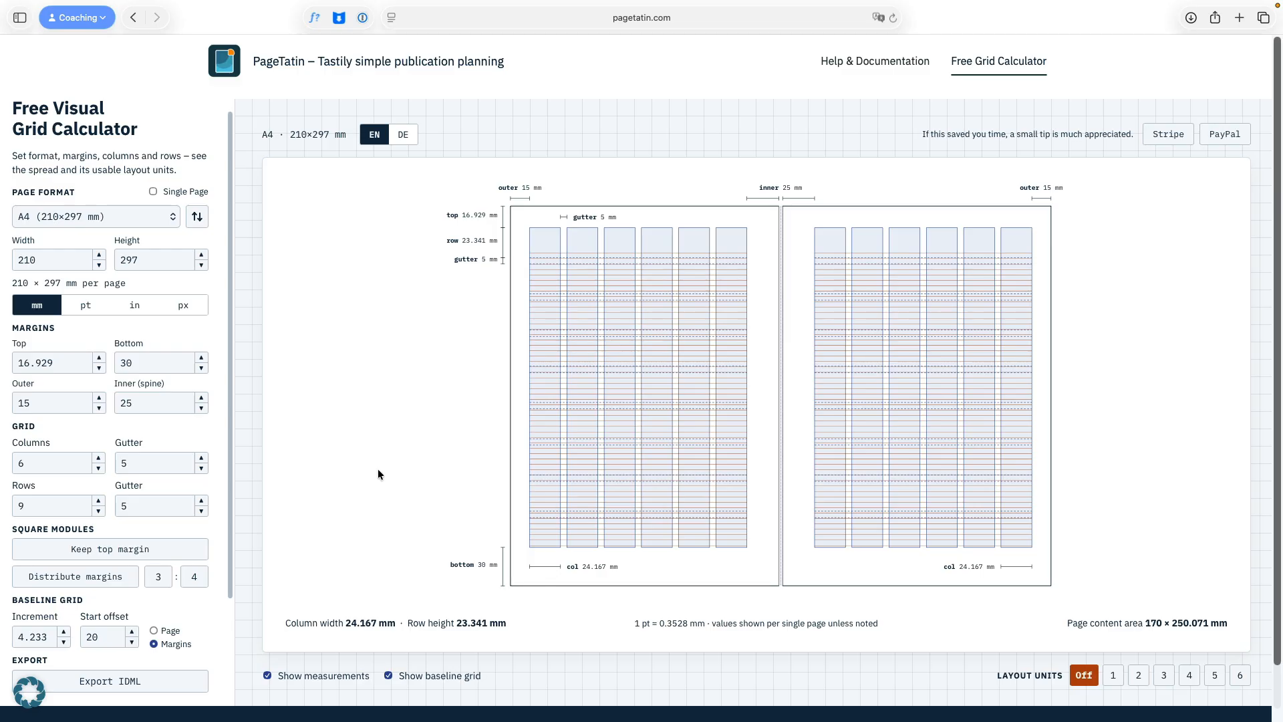
Hide and show again the measurements and the baseline grid in the spread preview
click(267, 675)
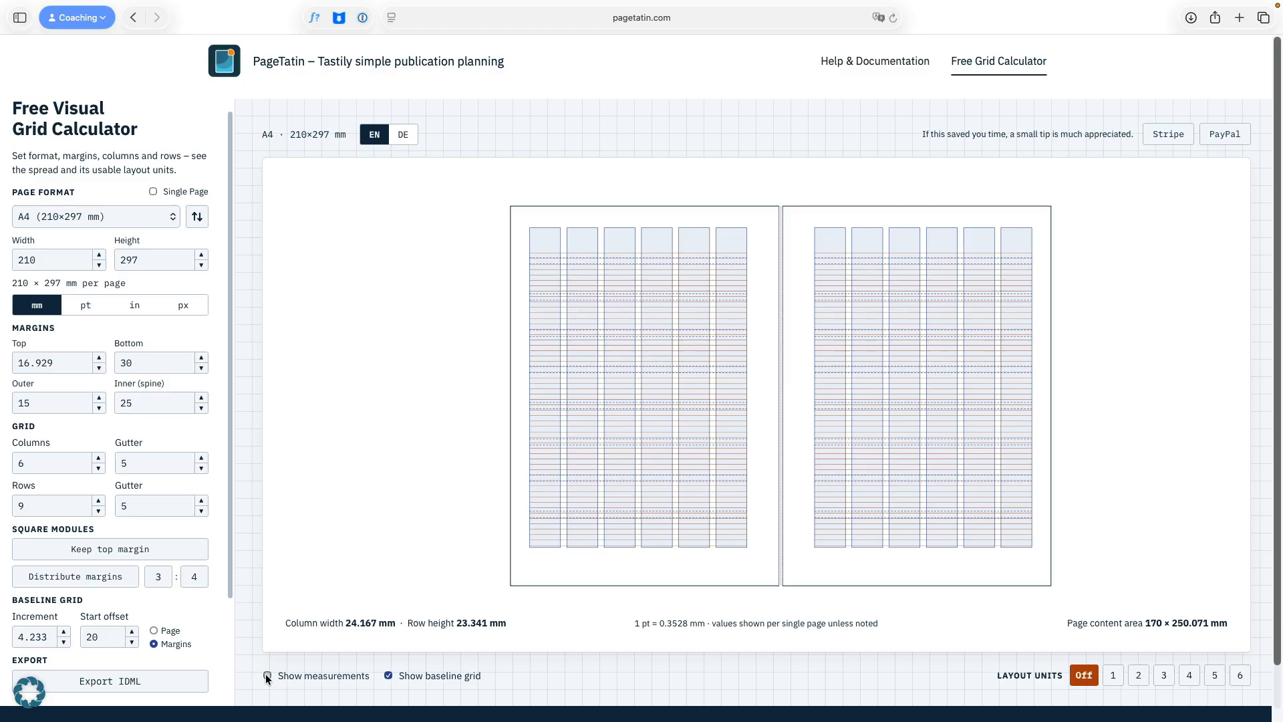
click(267, 676)
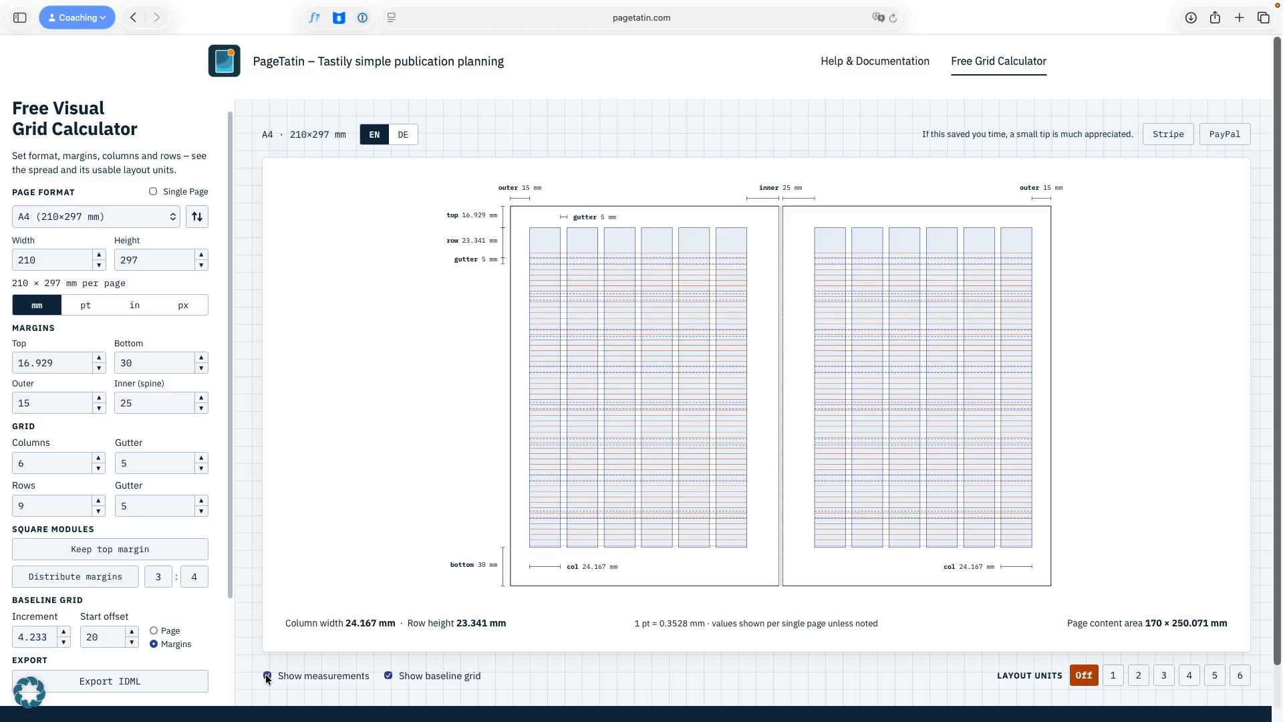
click(388, 677)
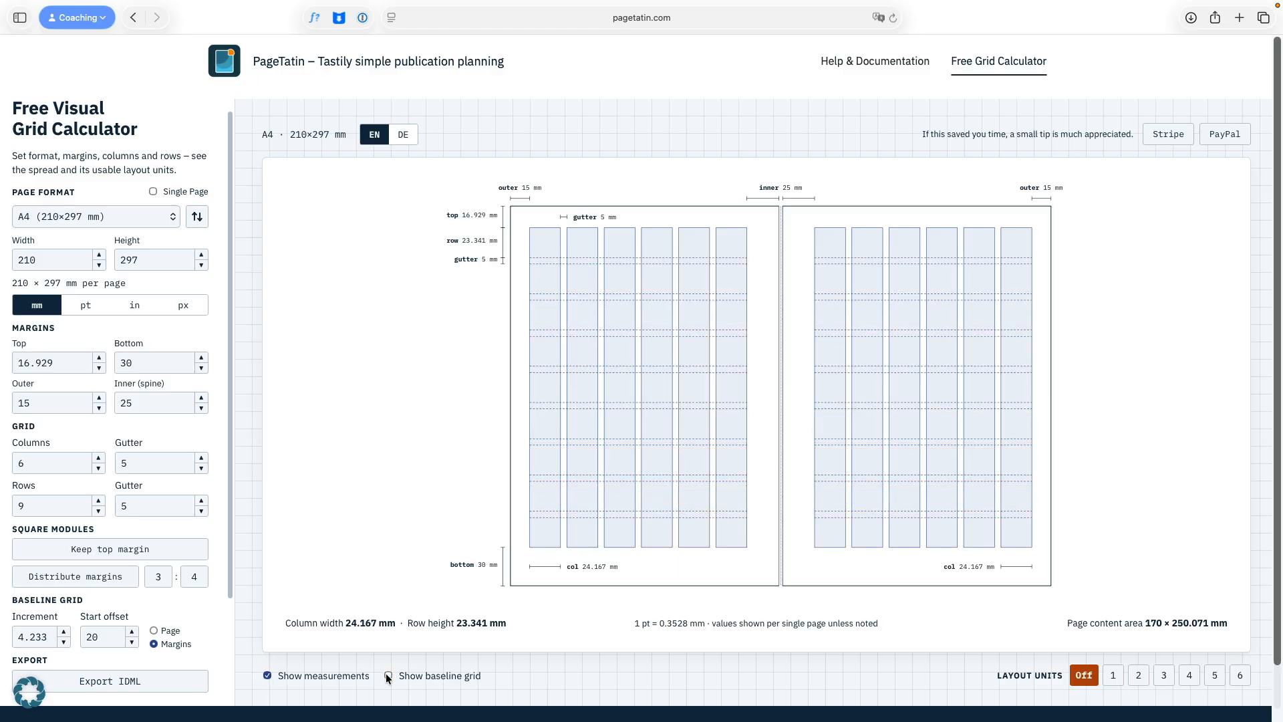
click(388, 677)
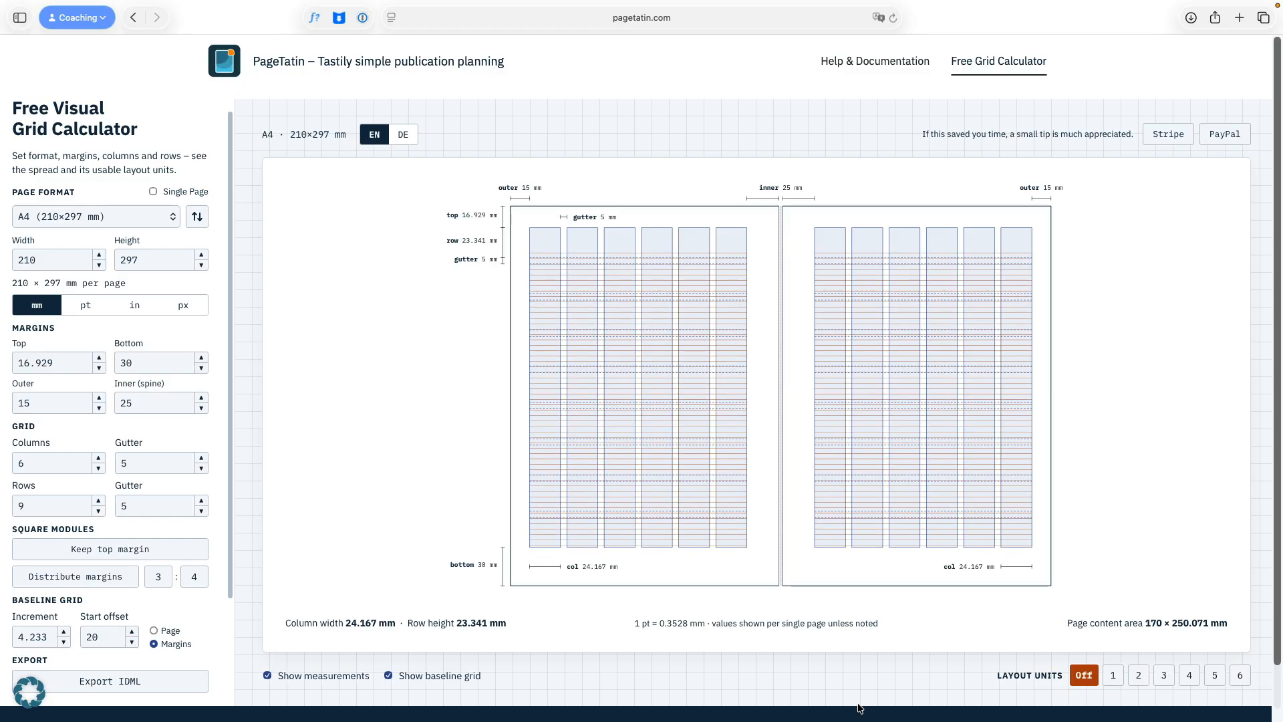
Preview the layout units from 1 to 6 columns on the spread, and turn the layout units off
click(1111, 678)
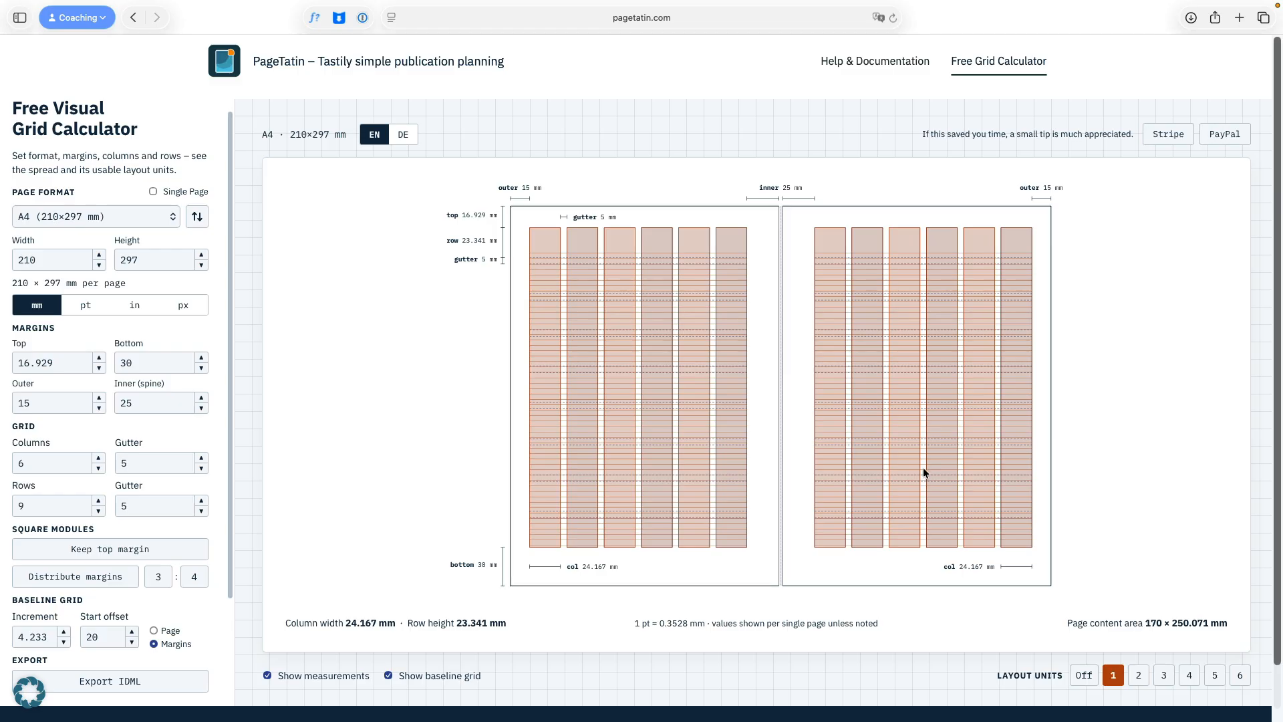
click(1137, 675)
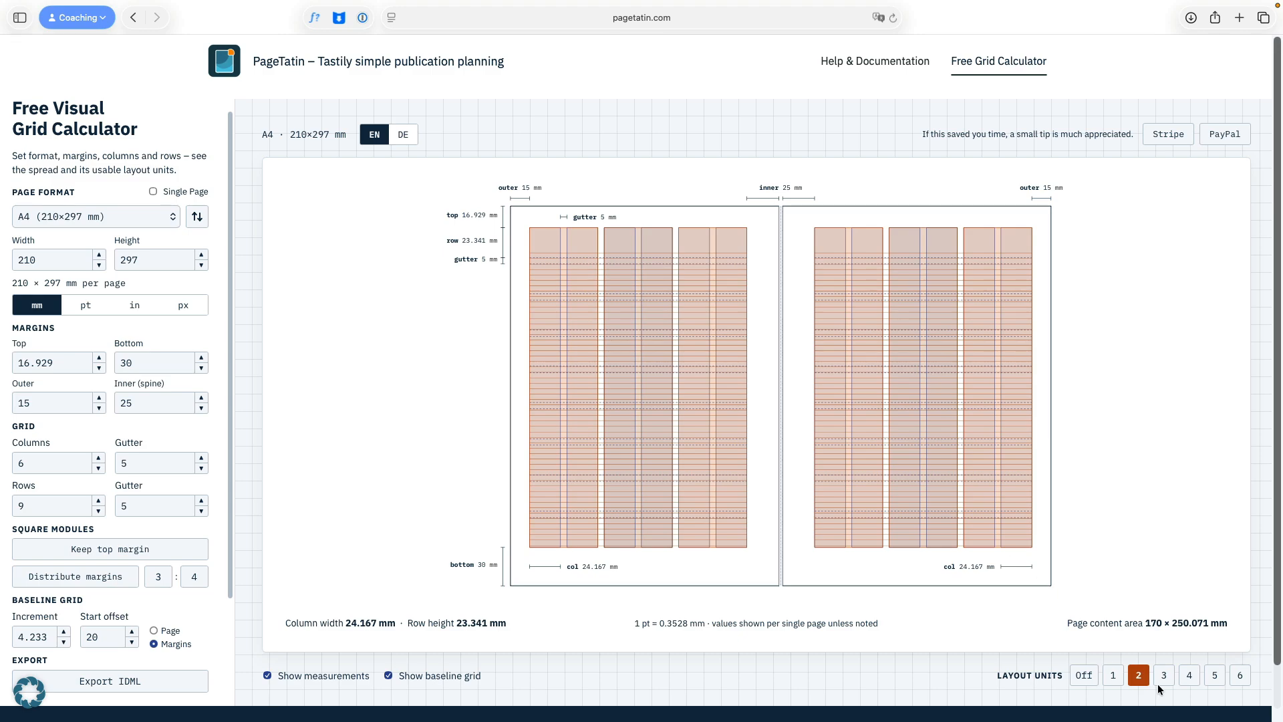
click(1163, 679)
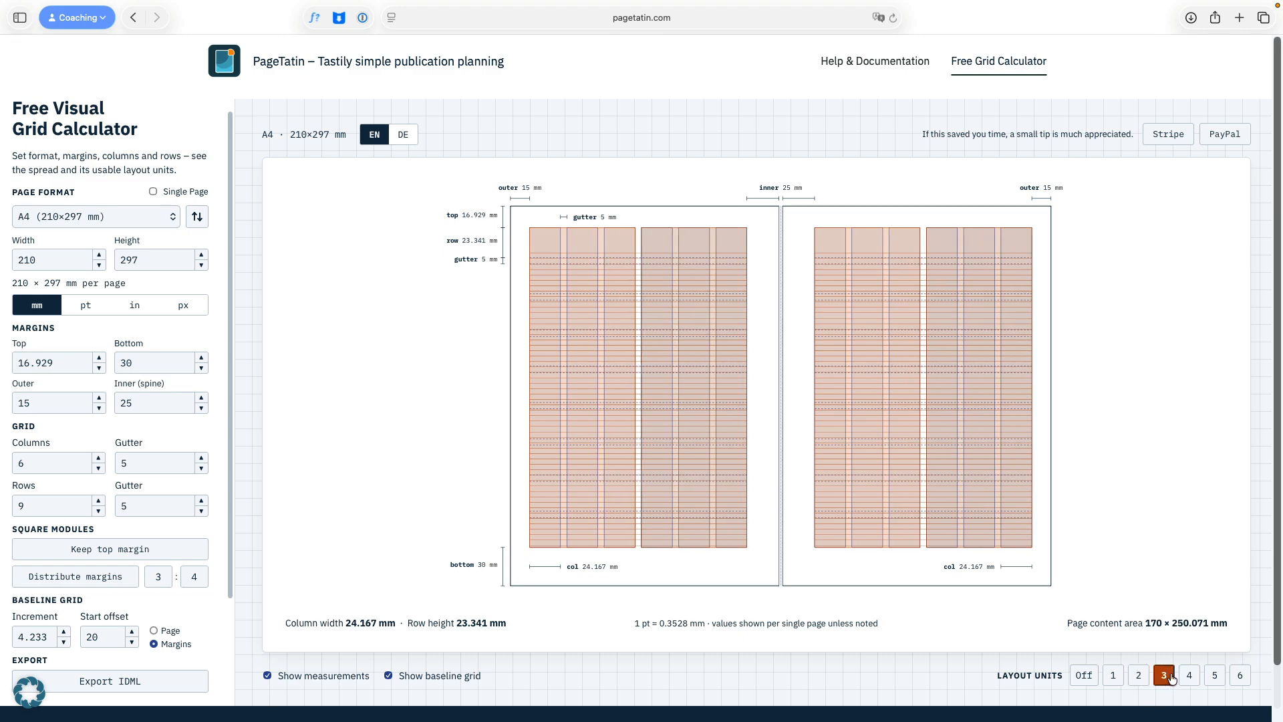
click(1189, 681)
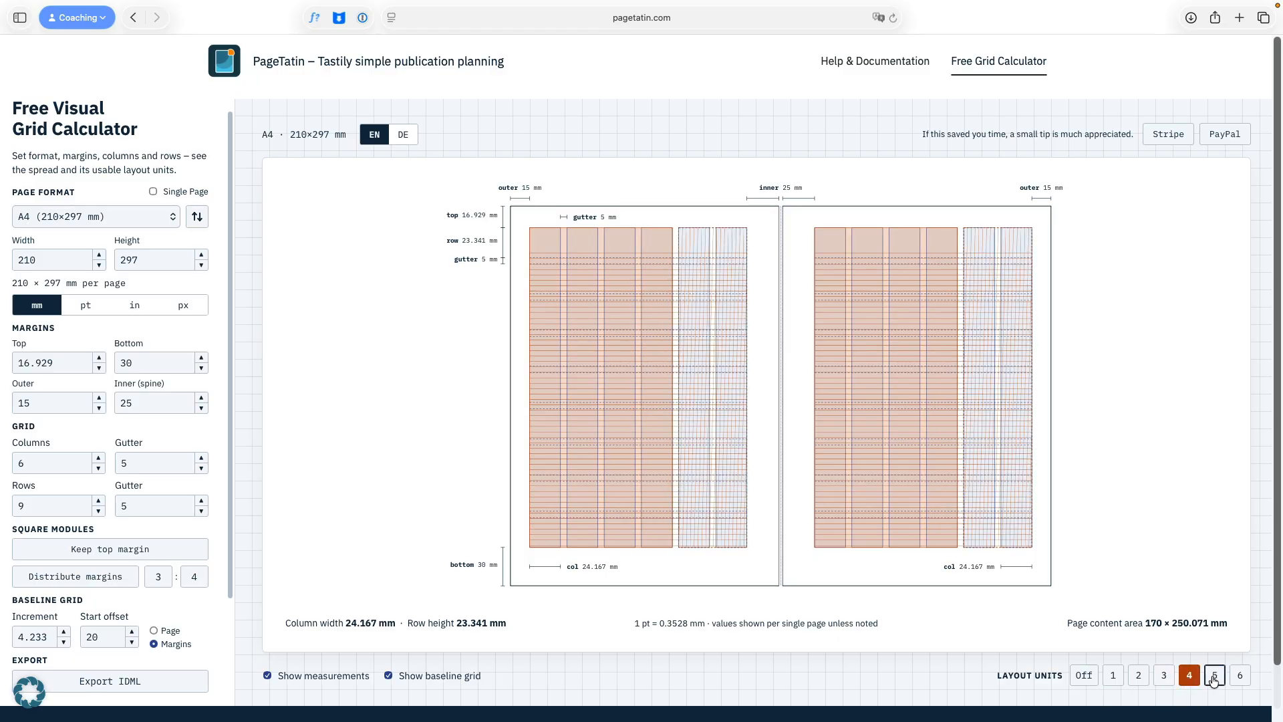
click(1214, 680)
click(1241, 677)
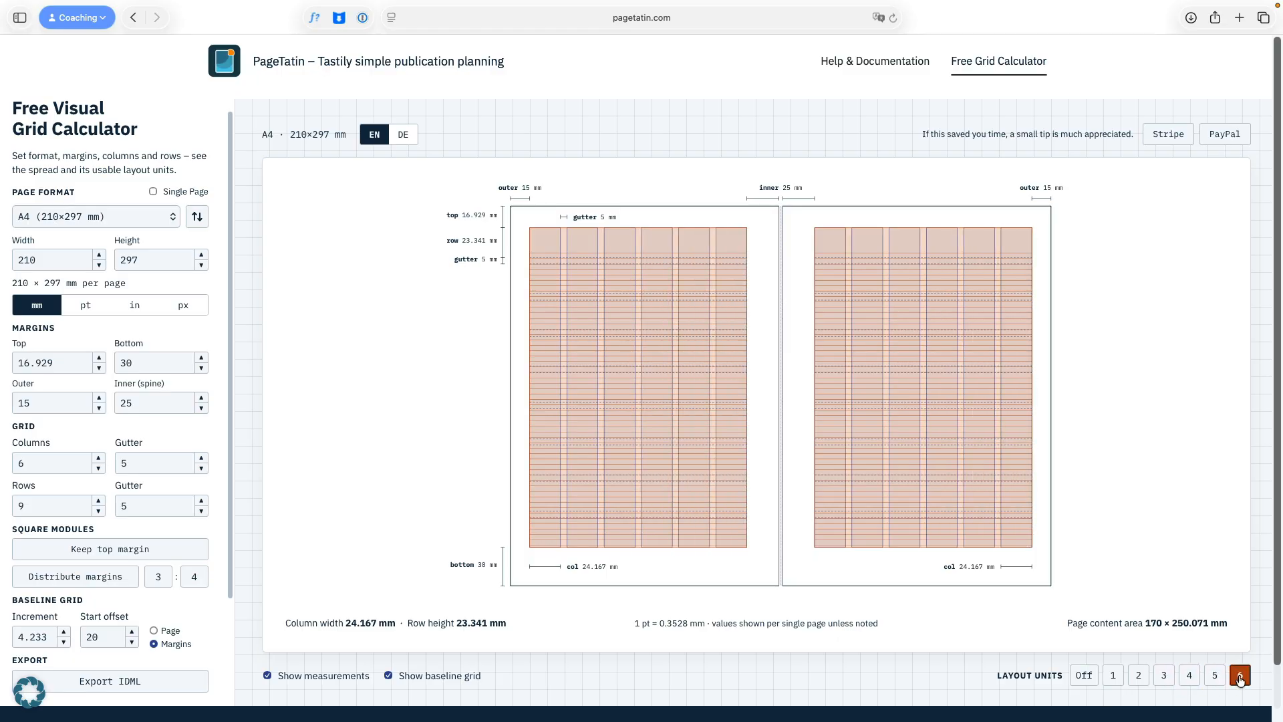
click(1084, 676)
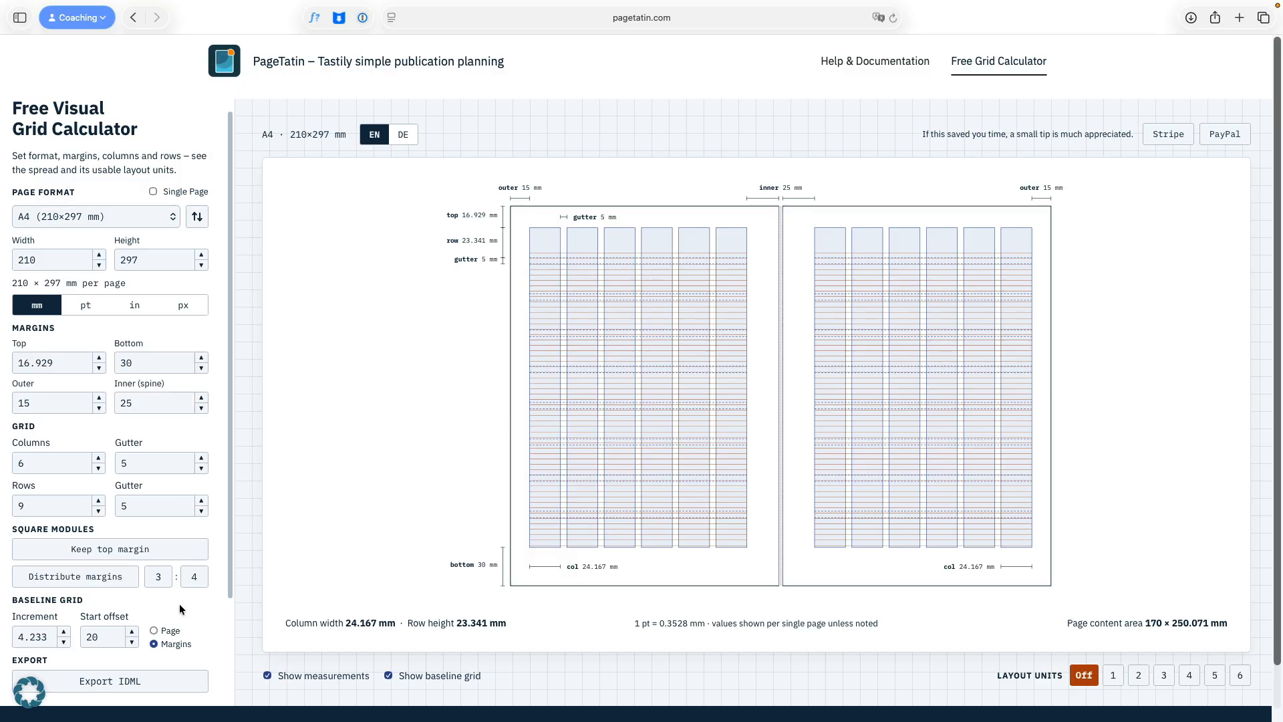
Export the grid as the IDML file Grid-210x297mm.idml to the desktop folder (Schreibtisch)
click(137, 681)
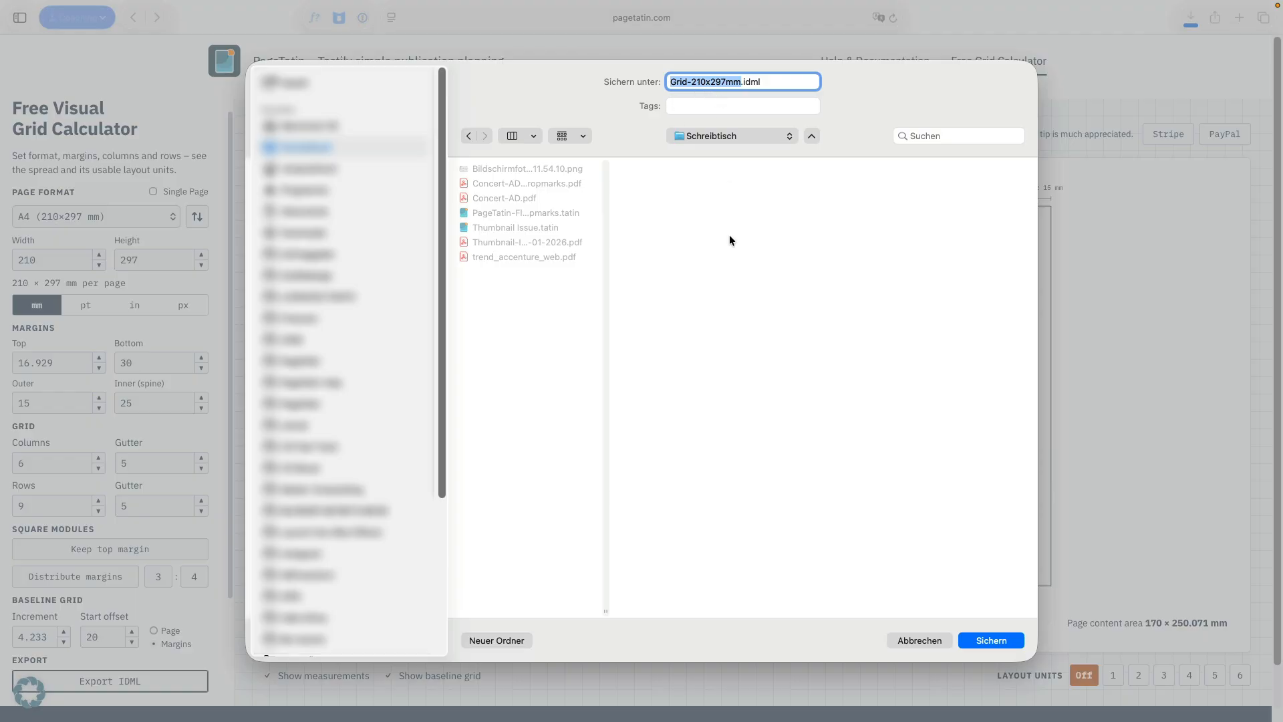
key(Return)
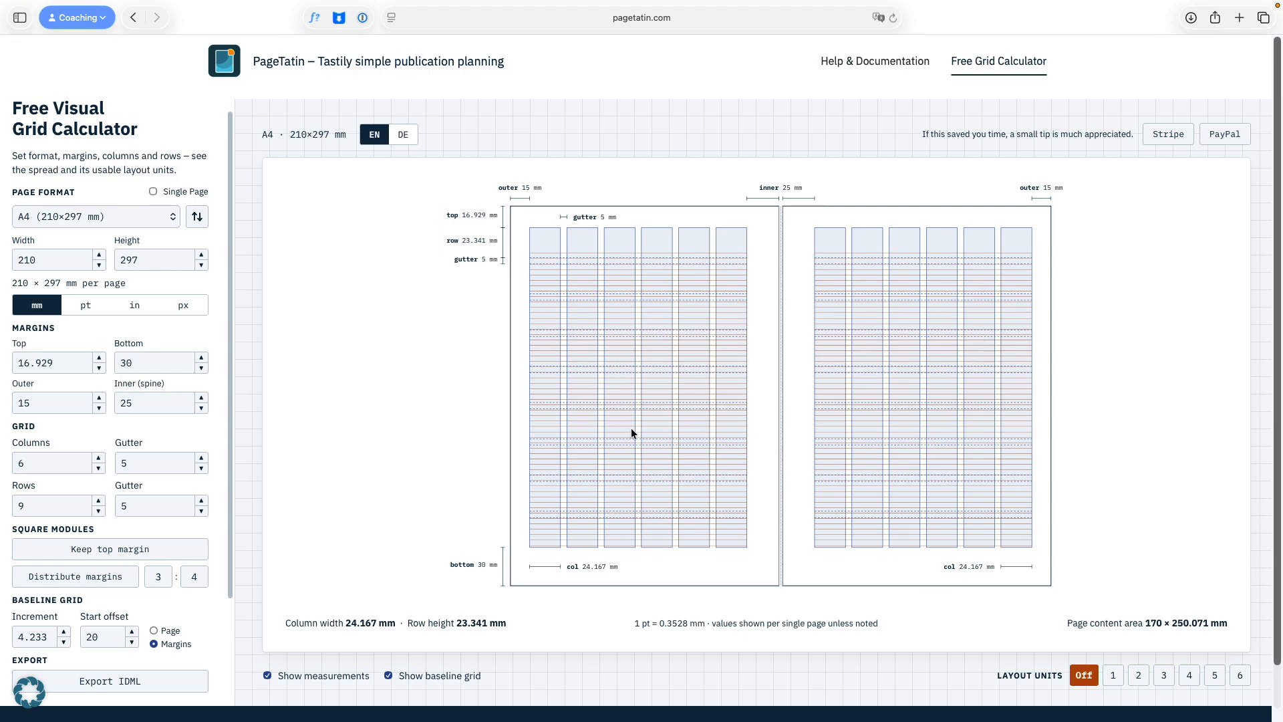
Switch to Adobe InDesign and open the exported Grid-210x297mm.idml file
mouse_move(711, 720)
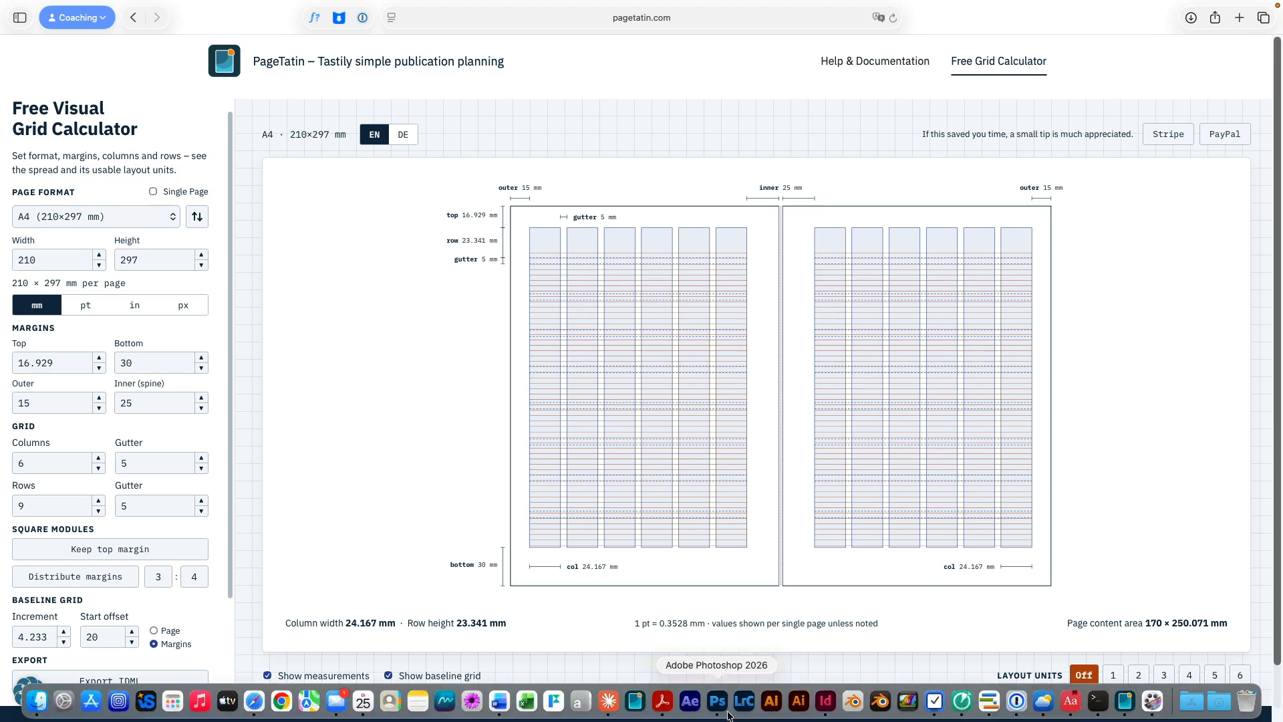
click(826, 701)
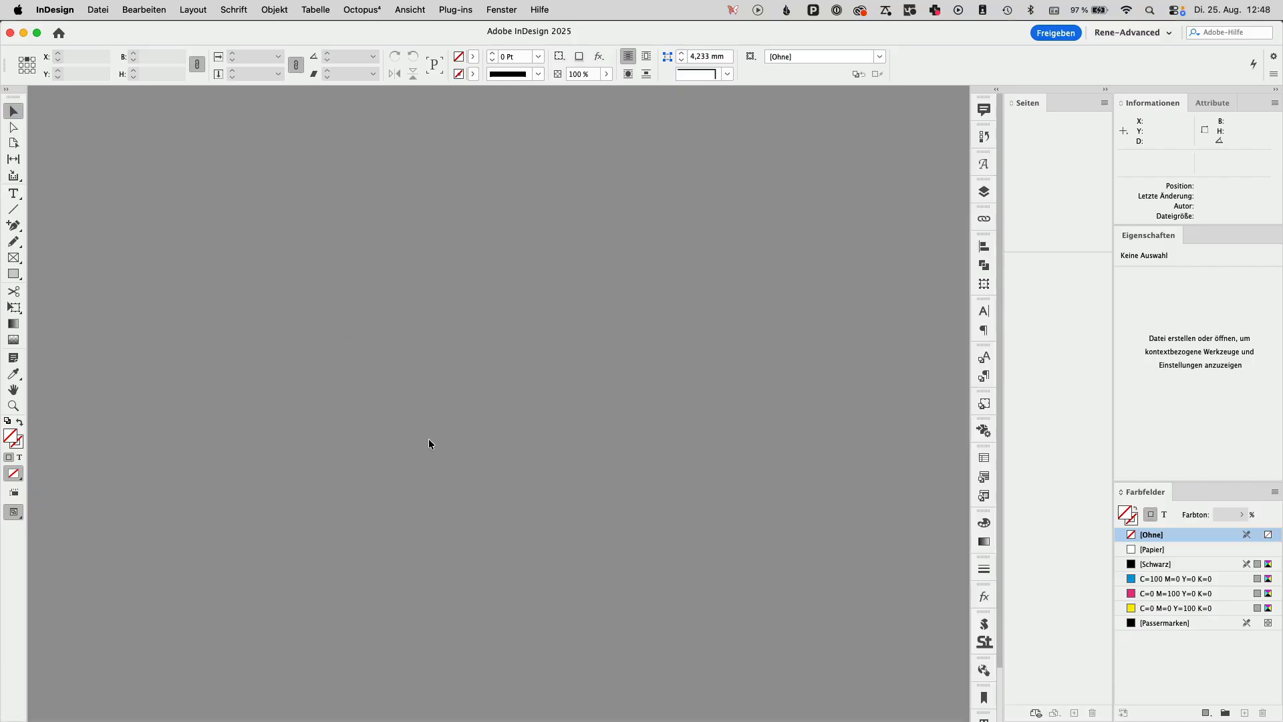
key(super+o)
click(274, 176)
key(Return)
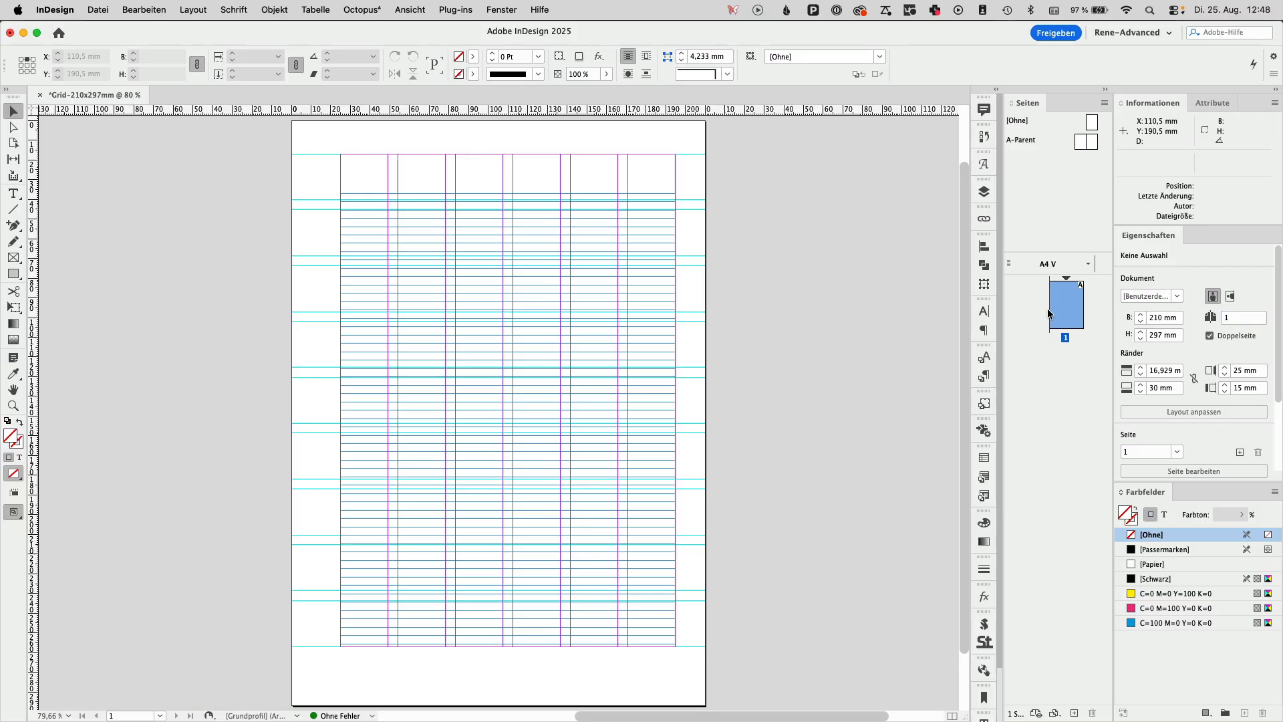
Display the A-Parent spread and examine the grid (Raster) preferences of the document
double_click(1081, 143)
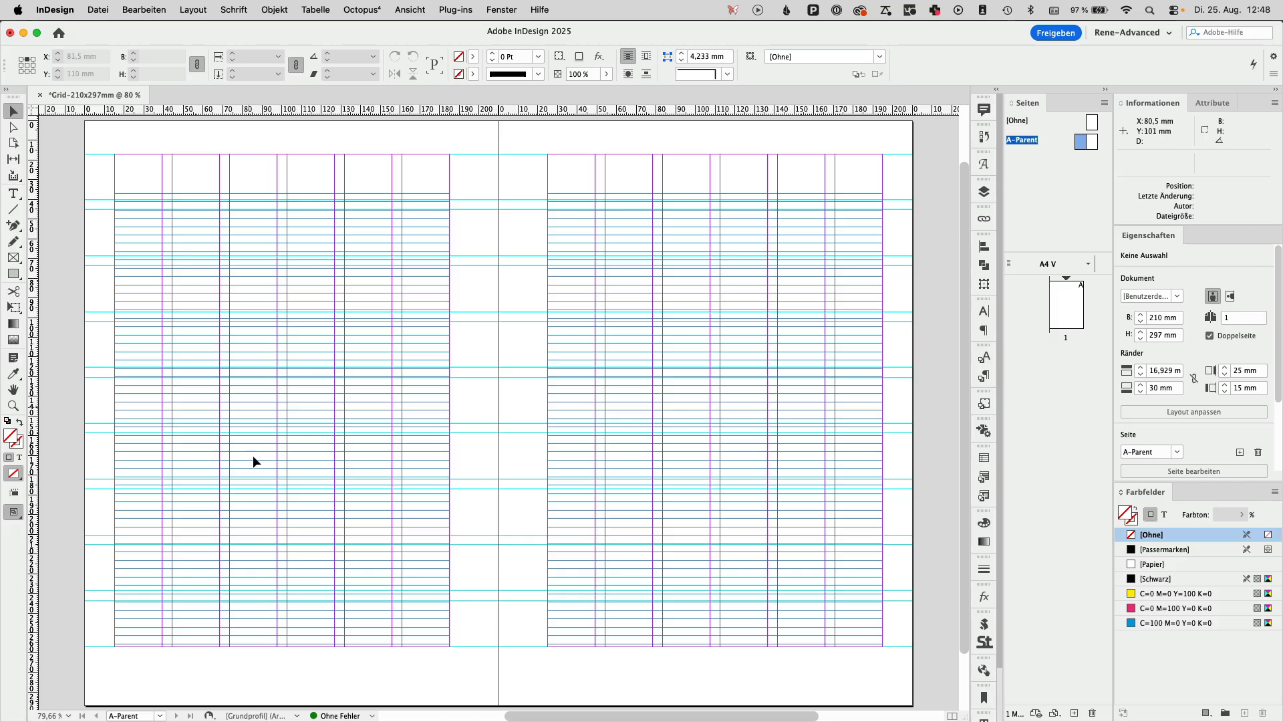
key(super+k)
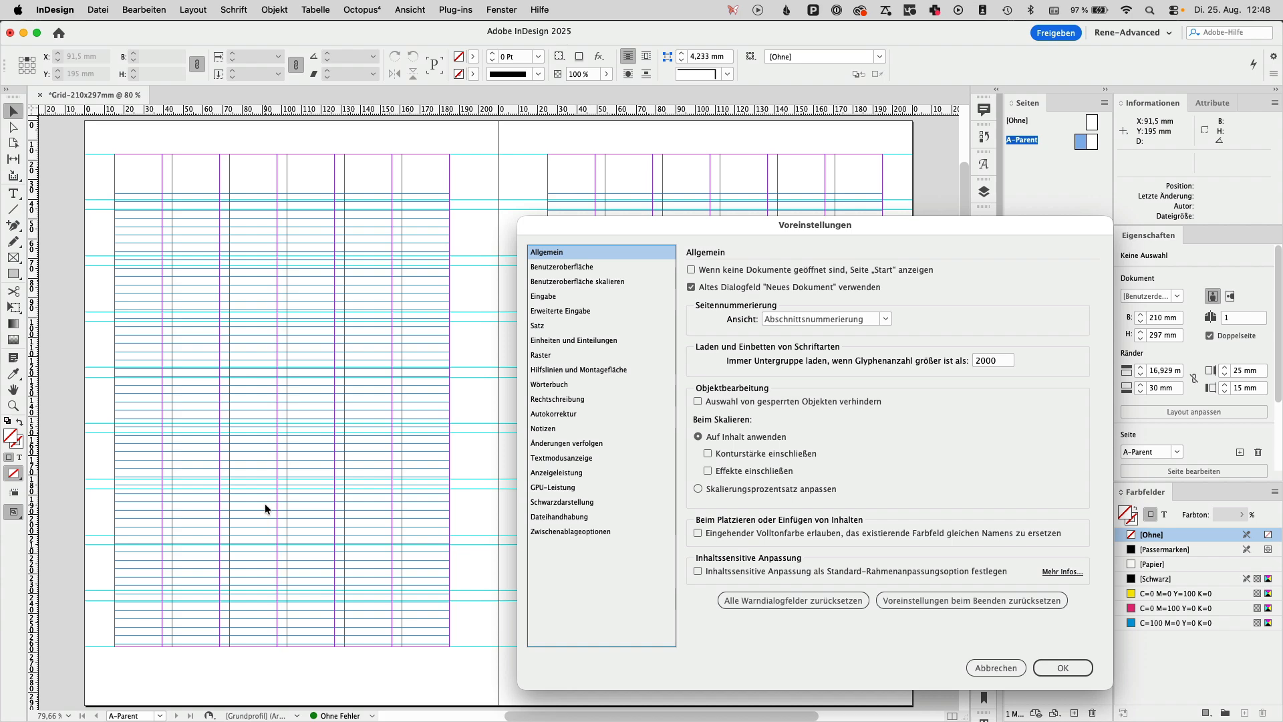
click(541, 355)
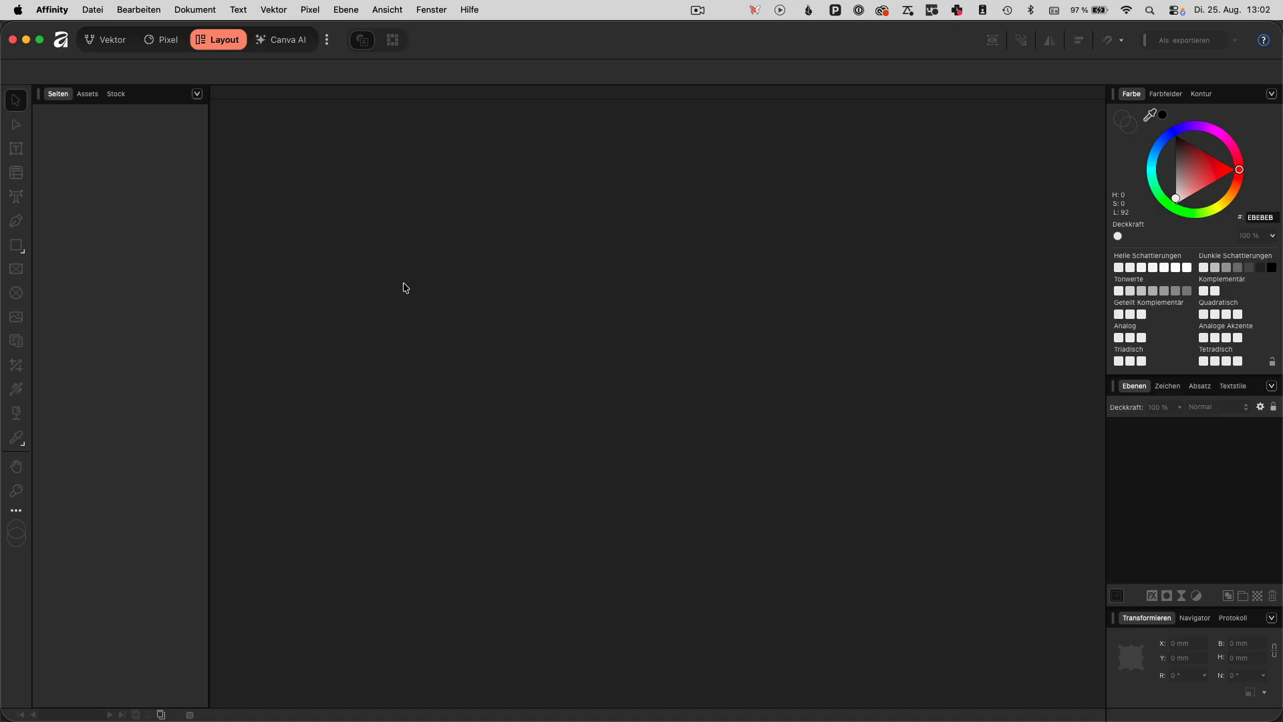
Switch to Affinity and open Grid-210x297mm.idml from the desktop folder
key(super+o)
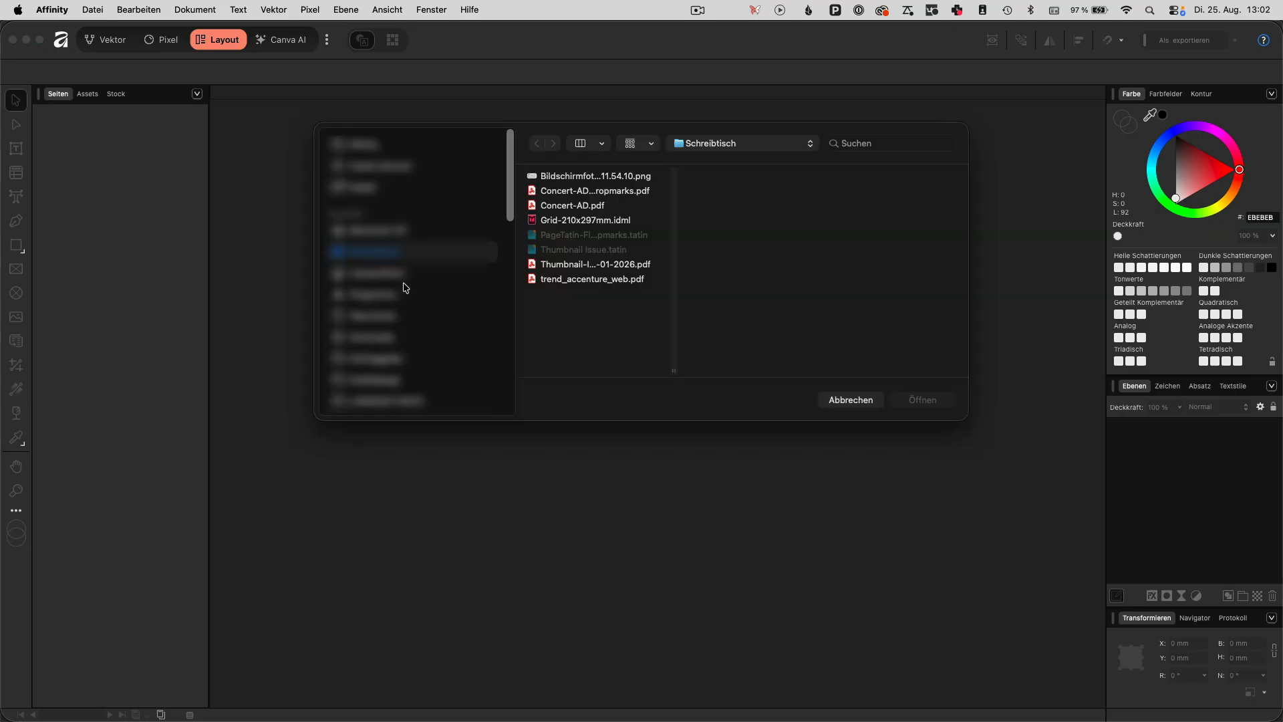
click(573, 220)
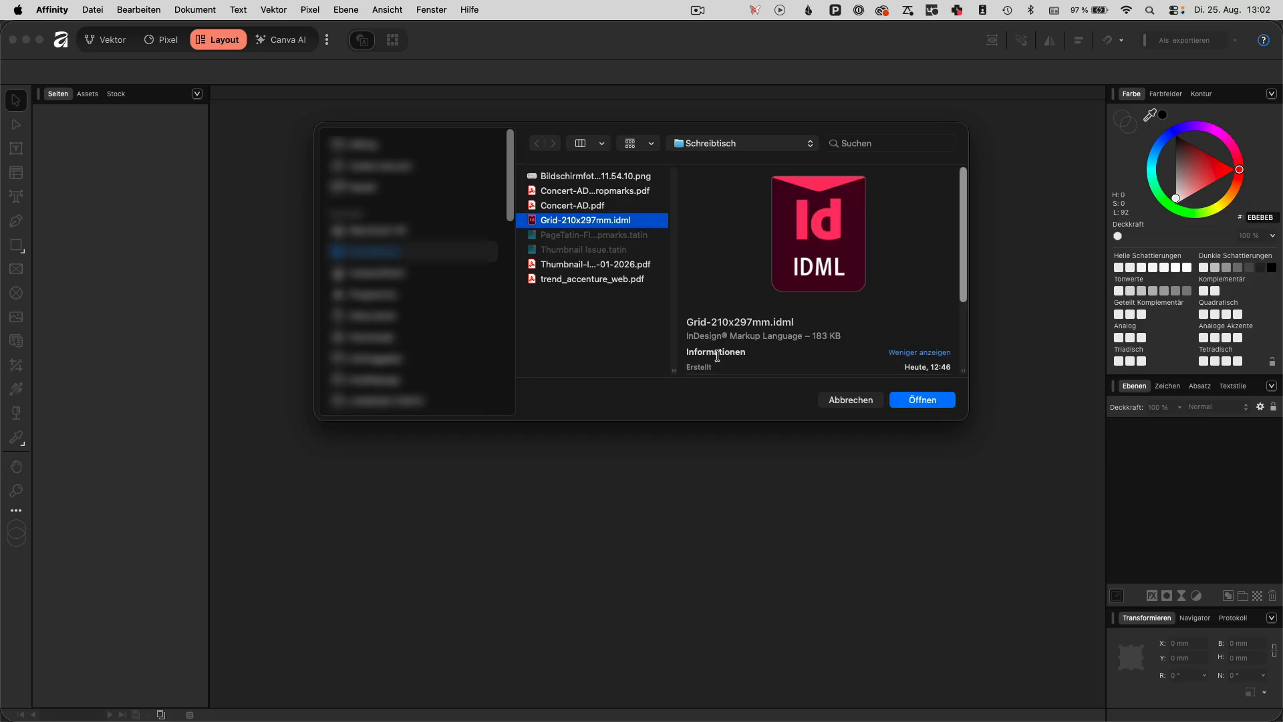
click(926, 401)
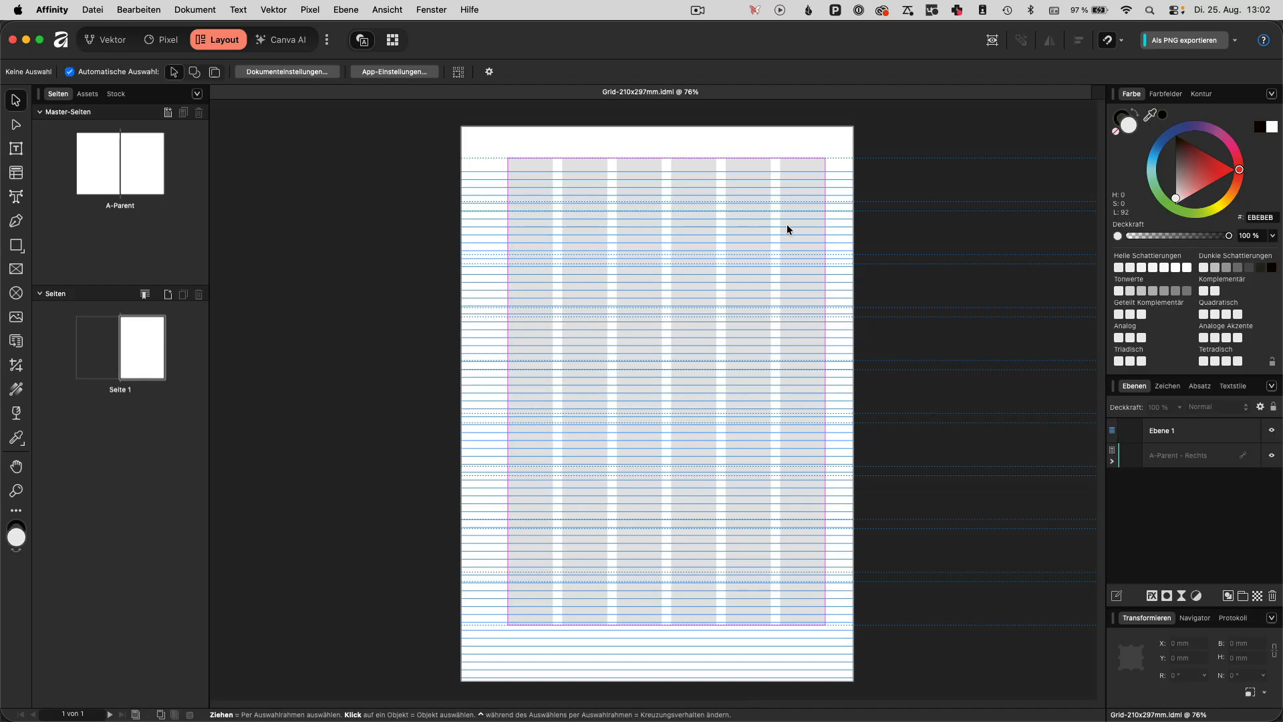
Display the A-Parent master spread and turn off the baseline grid display in the document's baseline grid settings
double_click(100, 177)
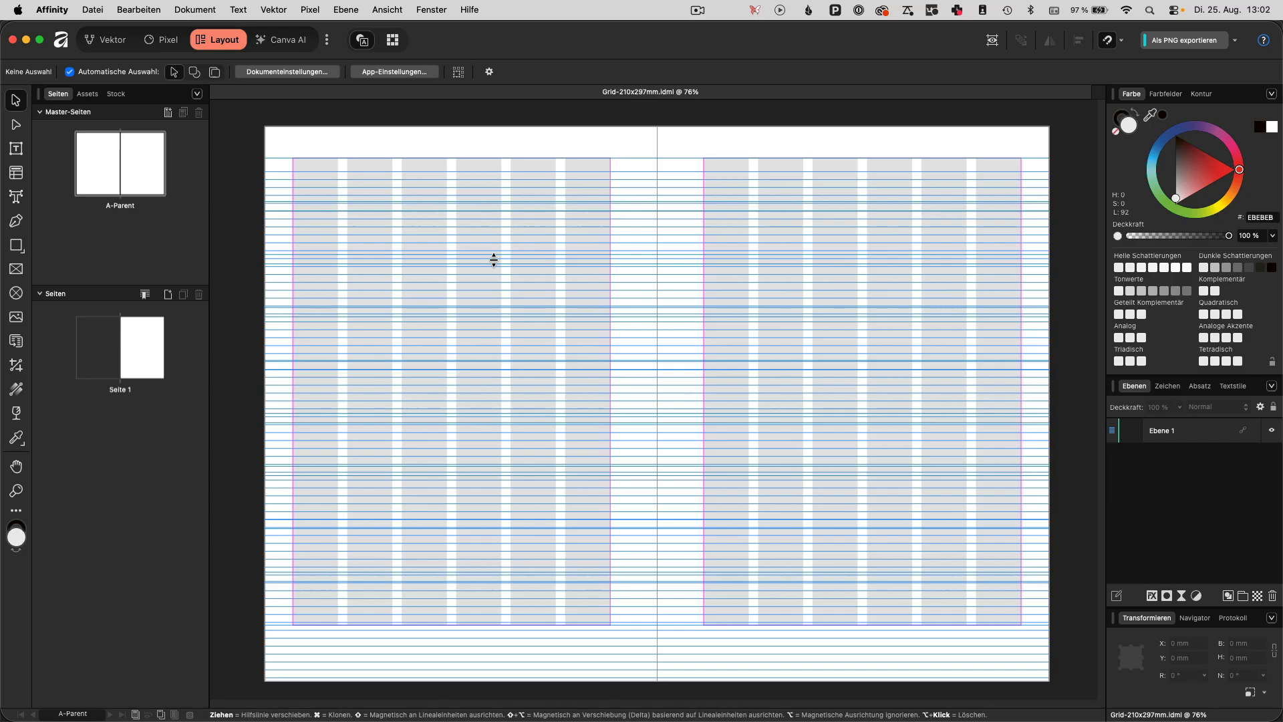
click(388, 10)
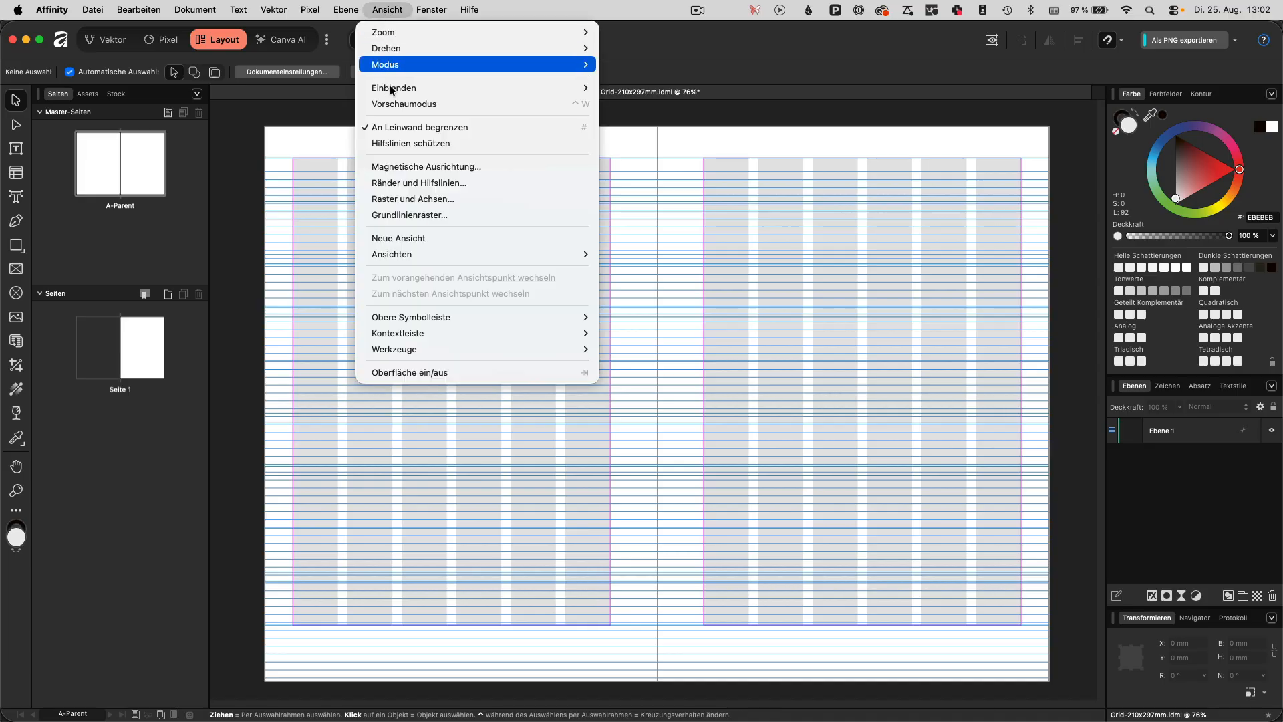
click(471, 215)
click(474, 481)
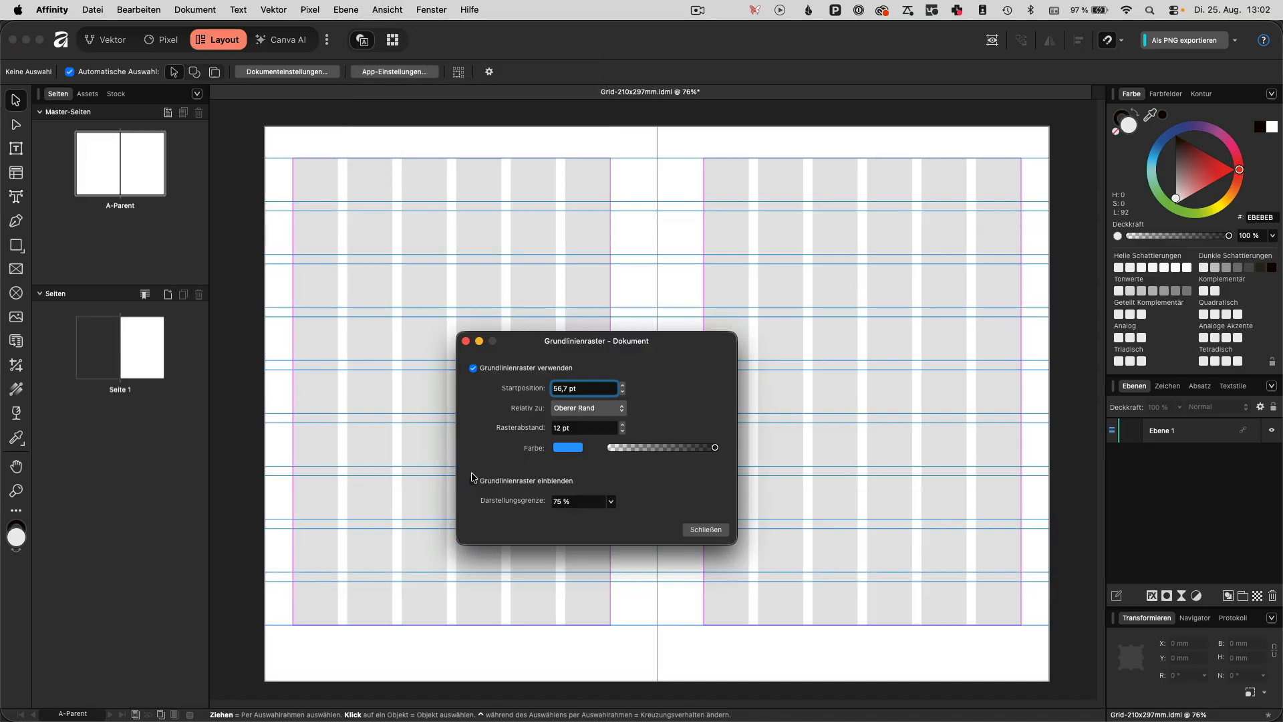
click(466, 340)
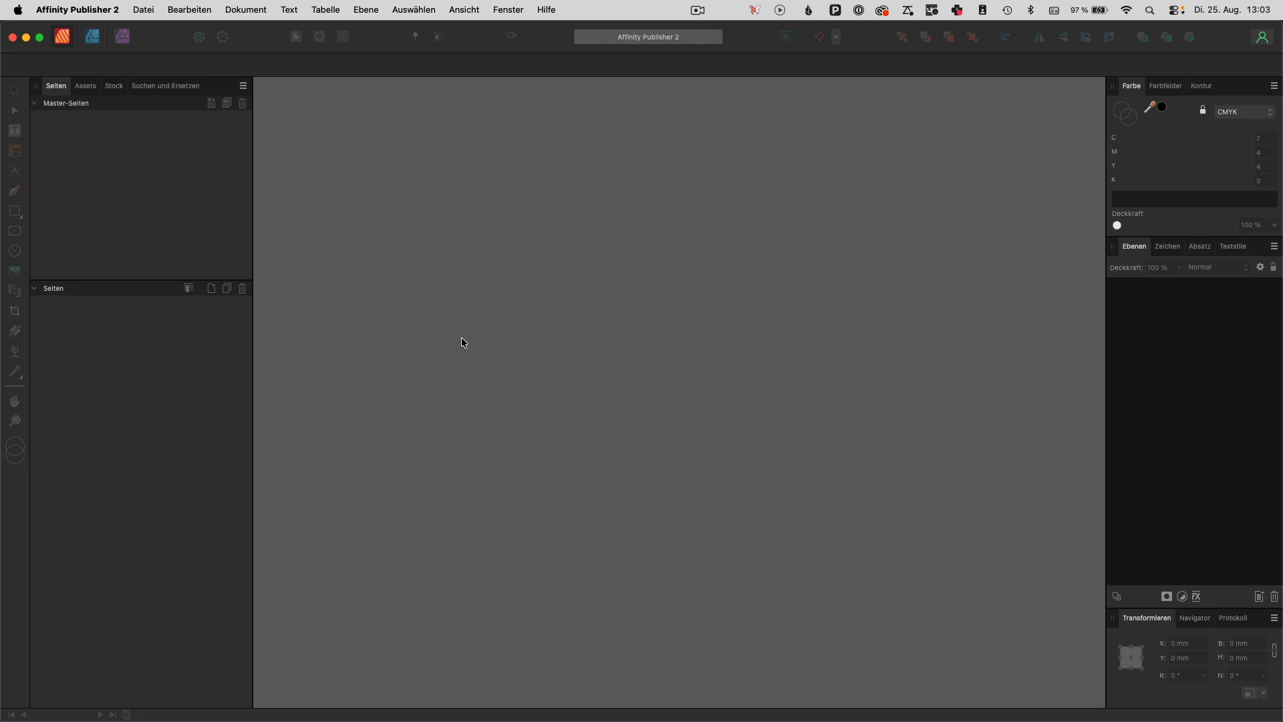
Switch to Affinity Publisher 2 and open Grid-210x297mm.idml from the desktop folder
key(super+o)
click(482, 158)
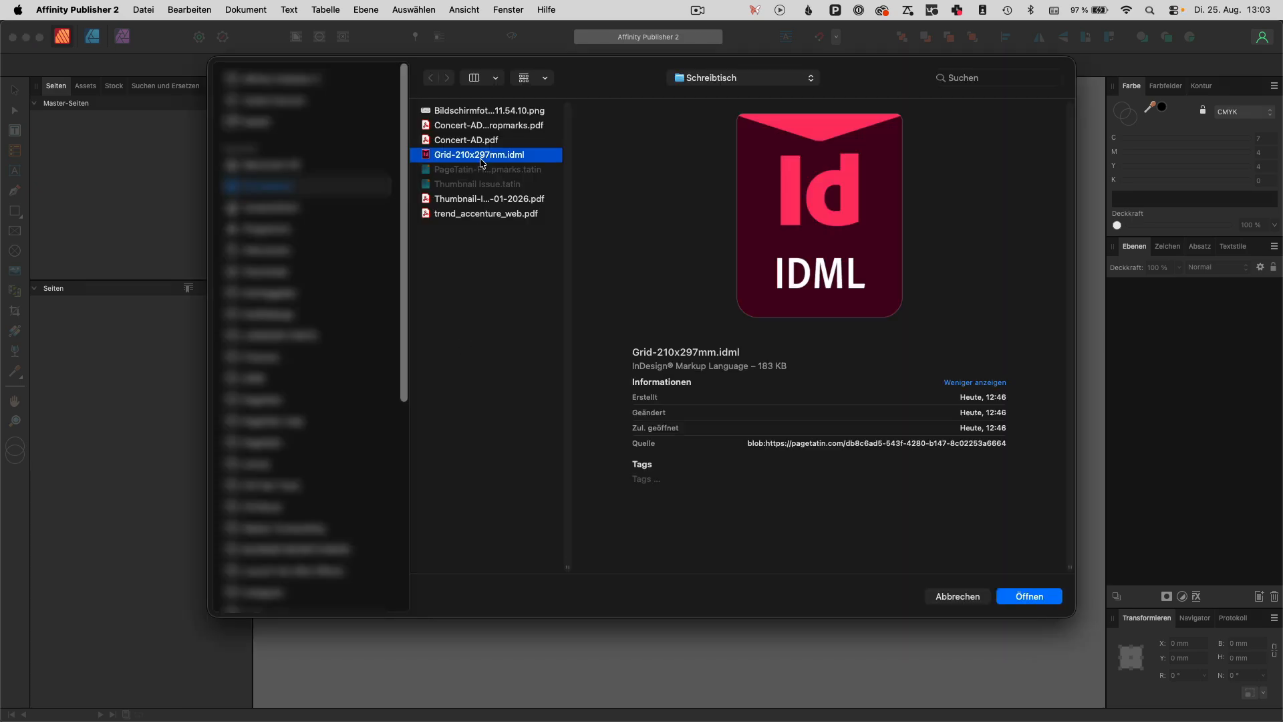
click(1021, 597)
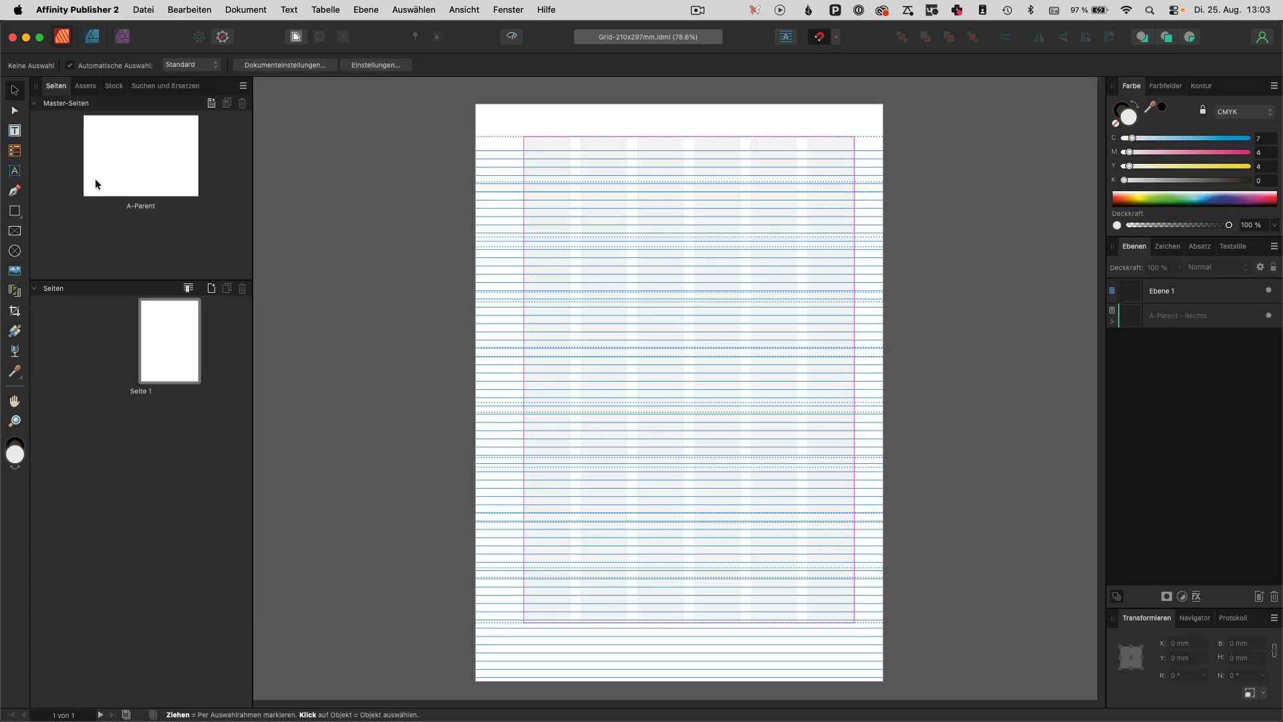
Display the A-Parent master spread in Publisher and hide its baseline grid
double_click(101, 178)
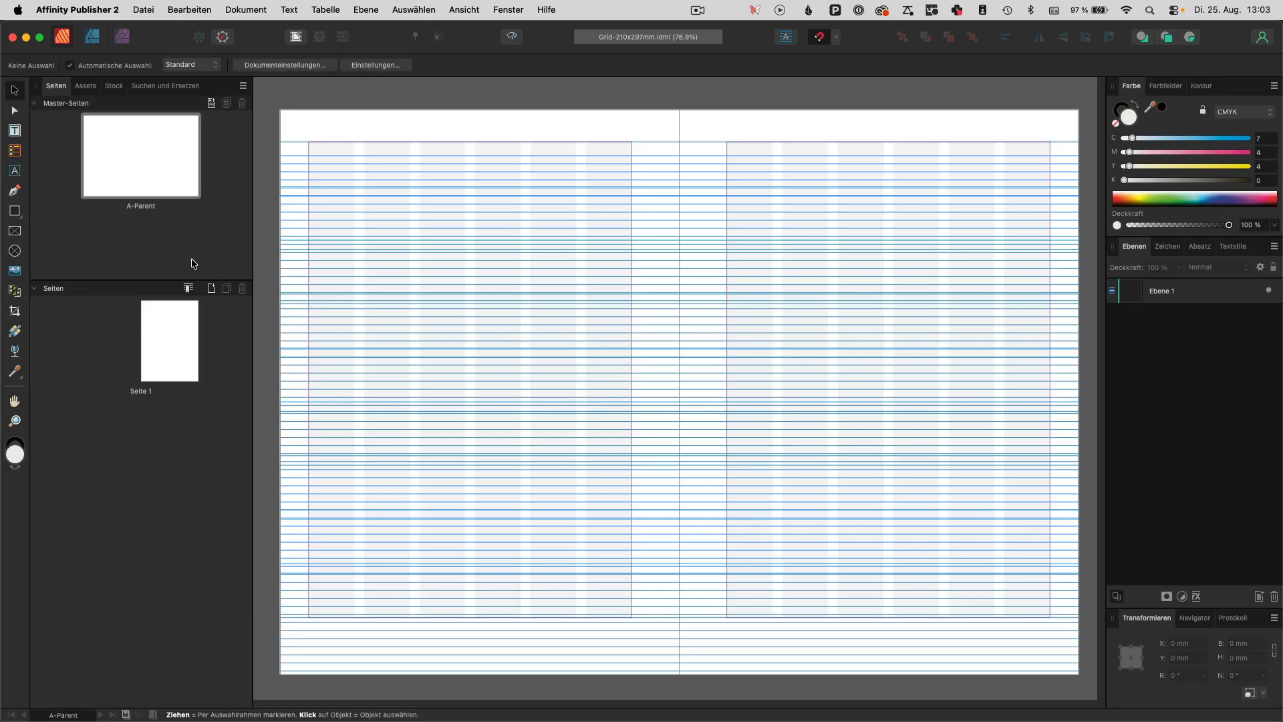
click(461, 11)
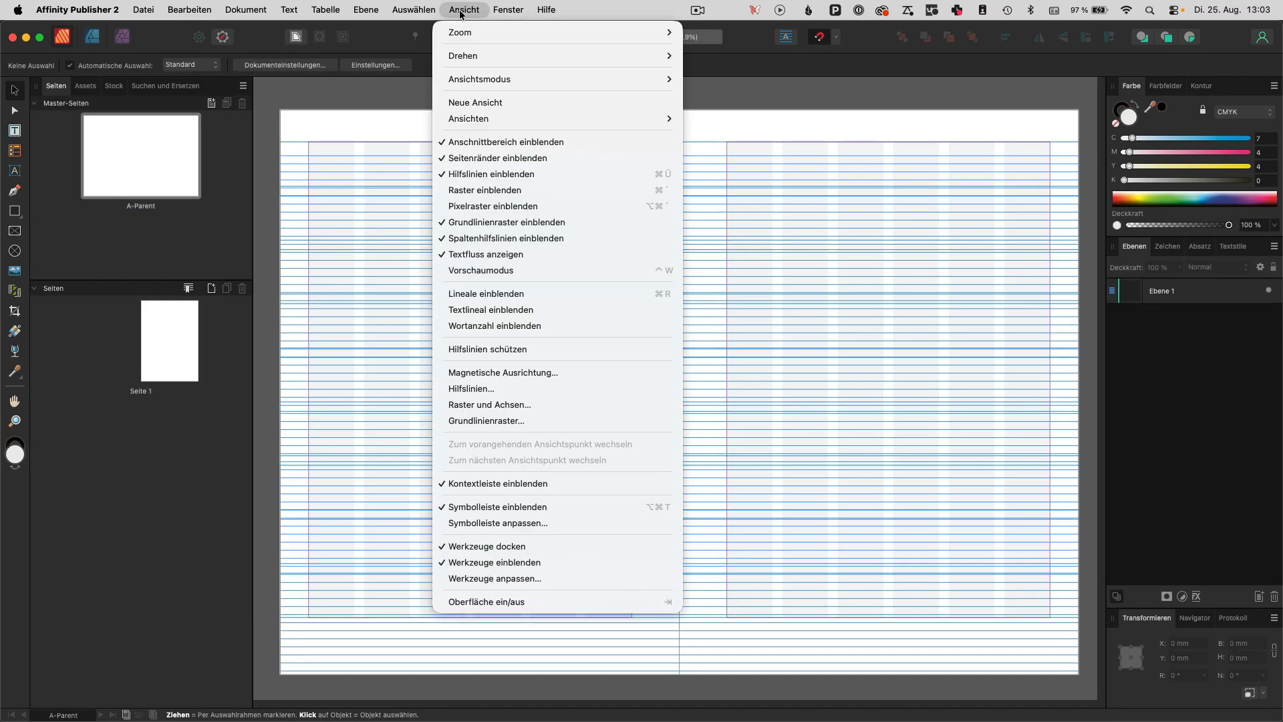
click(482, 224)
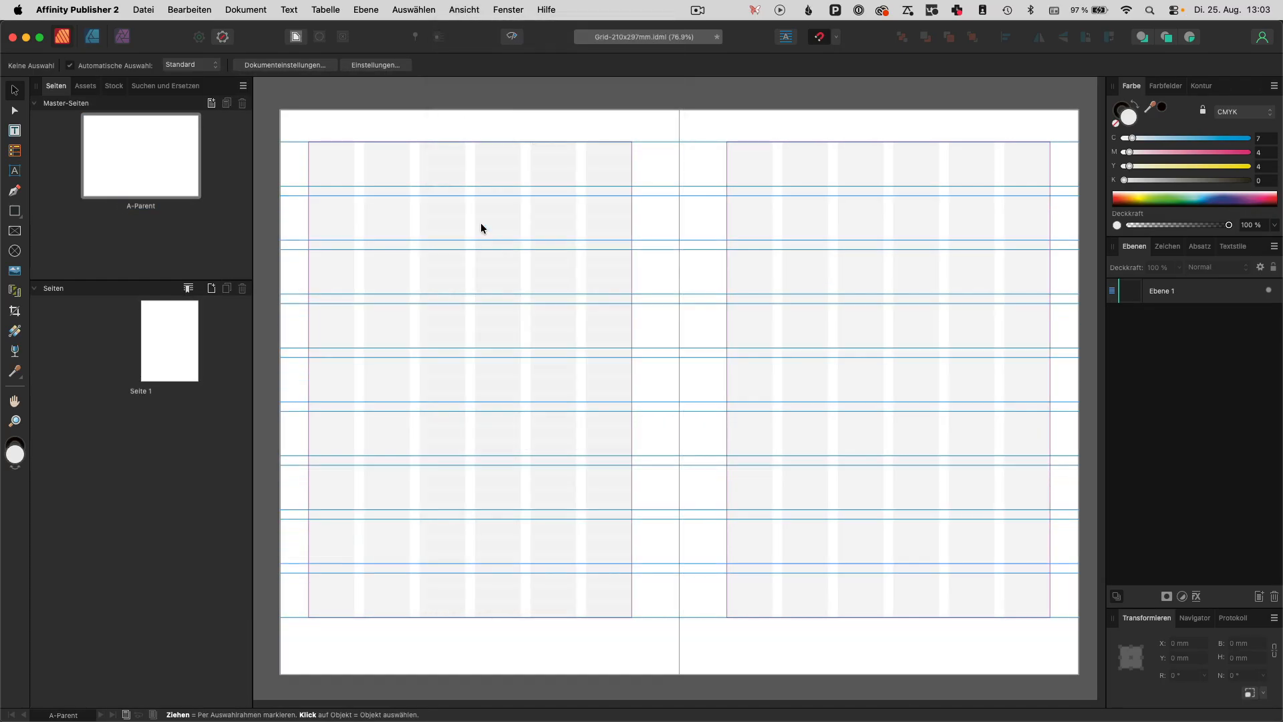
Change the column guides' colour to a darker grey in the guides settings
click(464, 10)
click(482, 389)
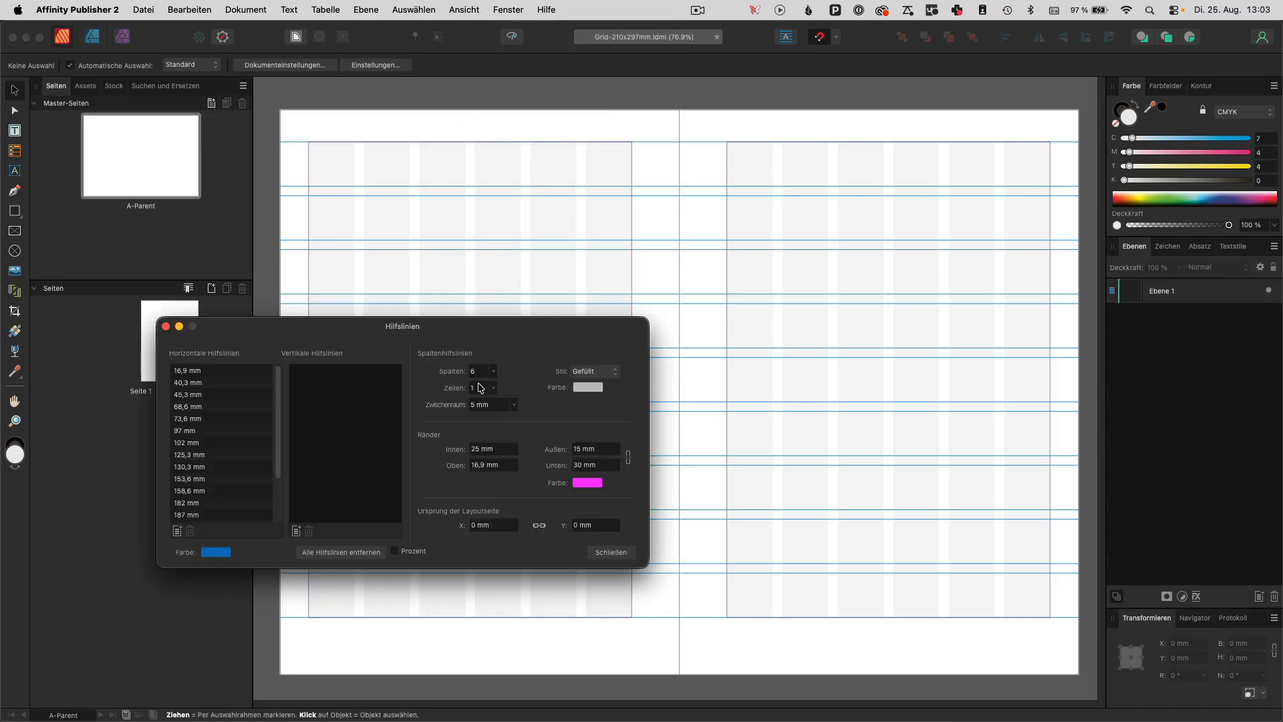
click(580, 388)
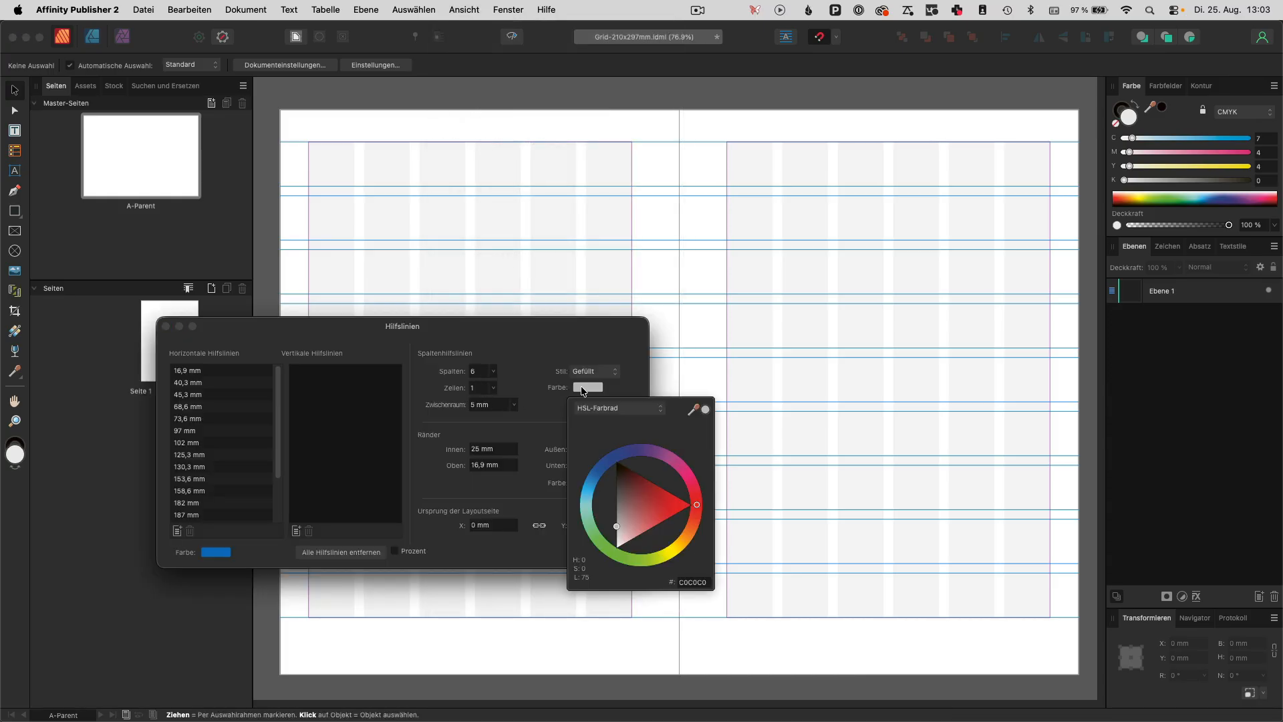
drag(617, 526, 592, 489)
click(680, 345)
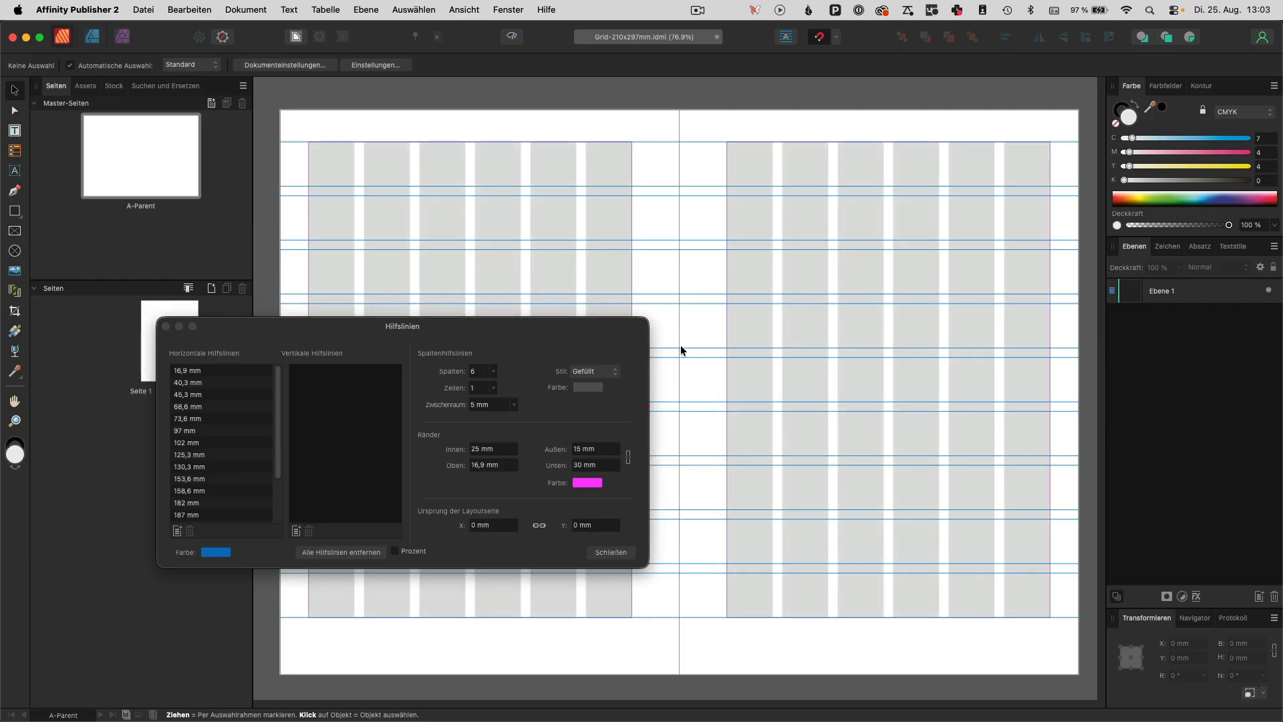
click(166, 327)
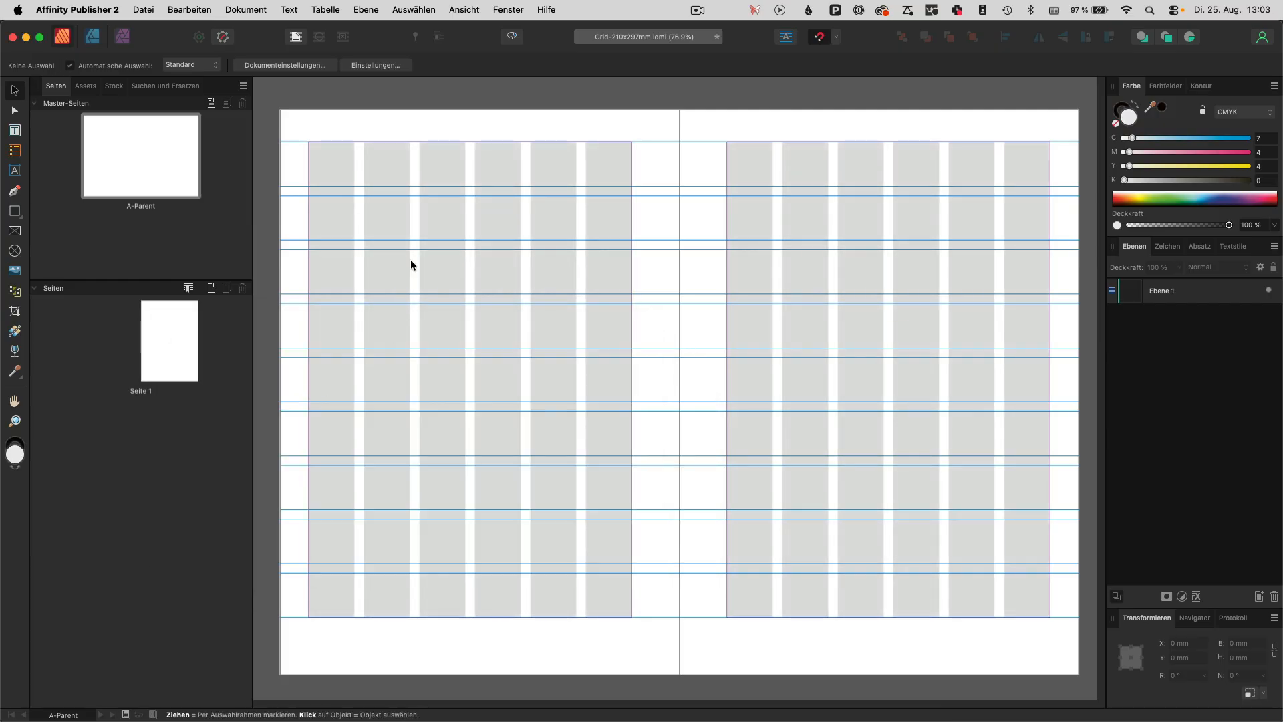